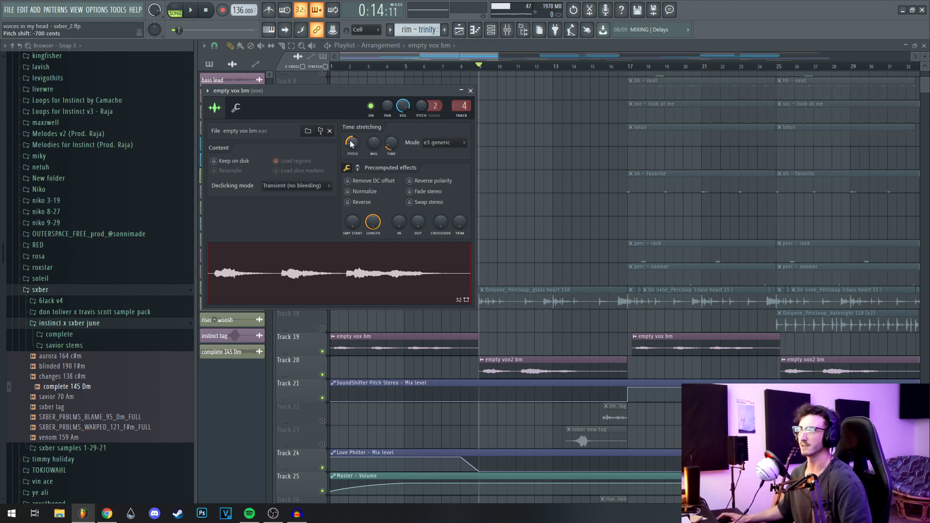
- Play the vocal clips from the start of the arrangement and review the vox track's Parametric EQ 2 and ValhallaVintageVerb settings
{"action": "left_click", "coordinate": [471, 91]}
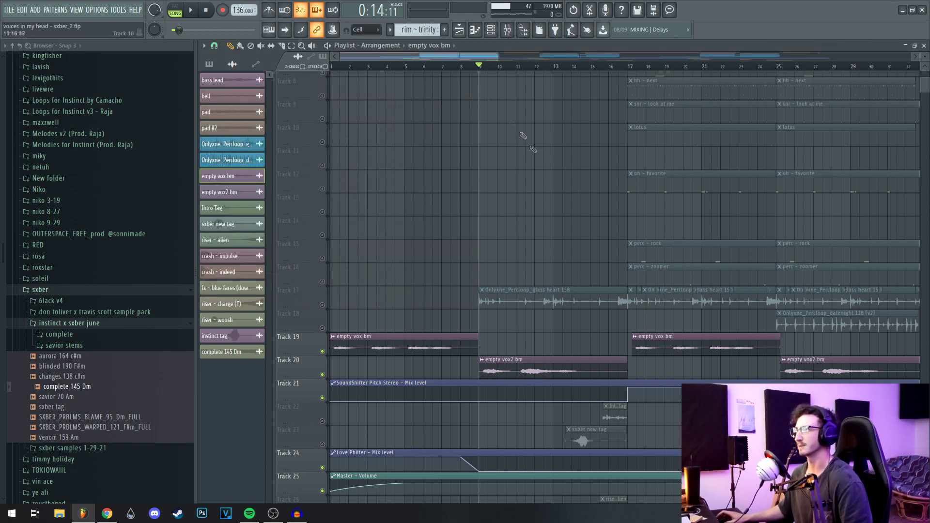
{"action": "scroll", "coordinate": [501, 175], "scroll_direction": "down", "scroll_amount": 1}
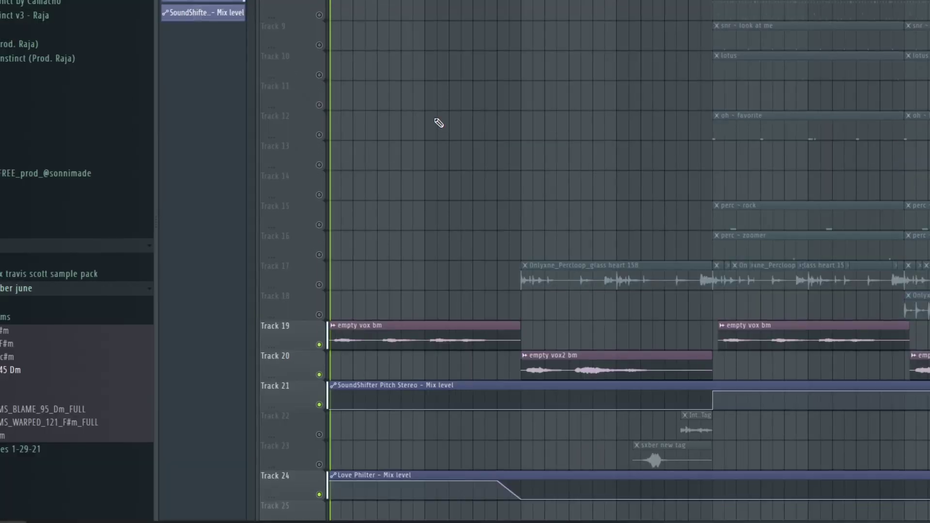
{"action": "key", "text": "space"}
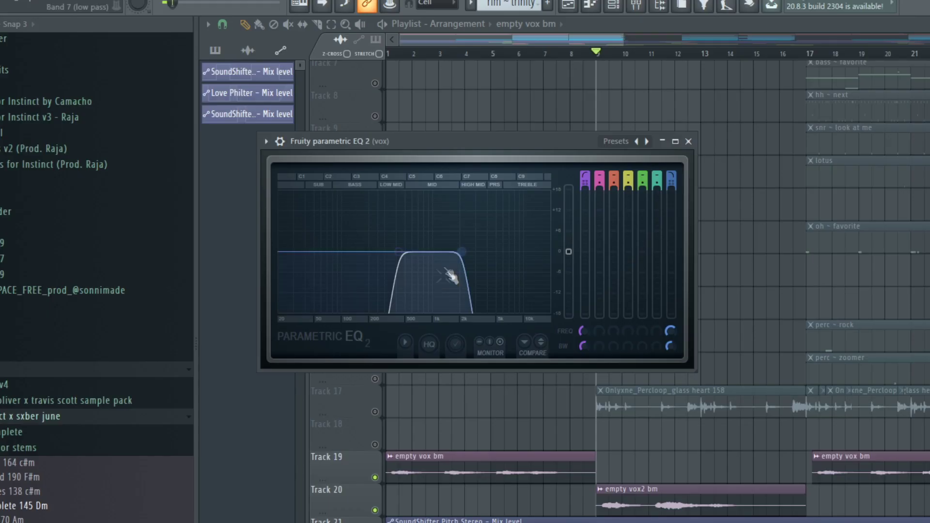
{"action": "left_click", "coordinate": [689, 141]}
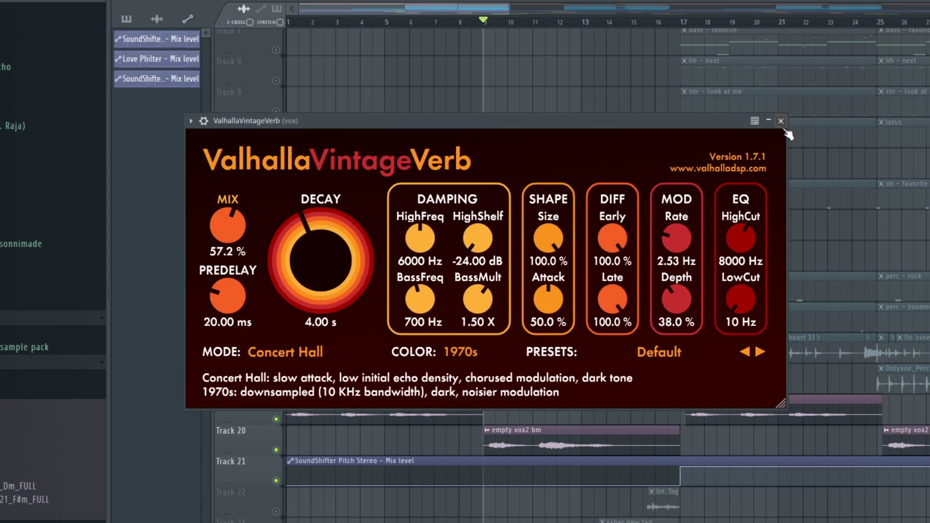
{"action": "left_click", "coordinate": [781, 120]}
- Select bars 17 to 33 in the playlist and review the vox track's SoundShifter Pitch Stereo settings
{"action": "left_click_drag", "start_coordinate": [470, 66], "coordinate": [764, 92]}
{"action": "left_click_drag", "start_coordinate": [670, 204], "coordinate": [661, 240]}
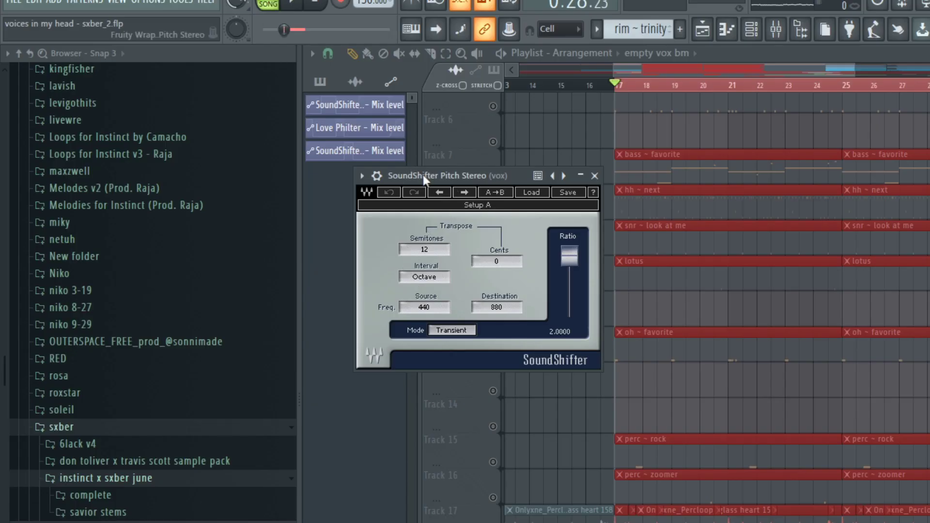
{"action": "left_click", "coordinate": [596, 178]}
- Deselect the clips while keeping the loop range, and play the pitch-shifted vocal section from bar 17
{"action": "scroll", "coordinate": [727, 338], "scroll_direction": "down", "scroll_amount": 2}
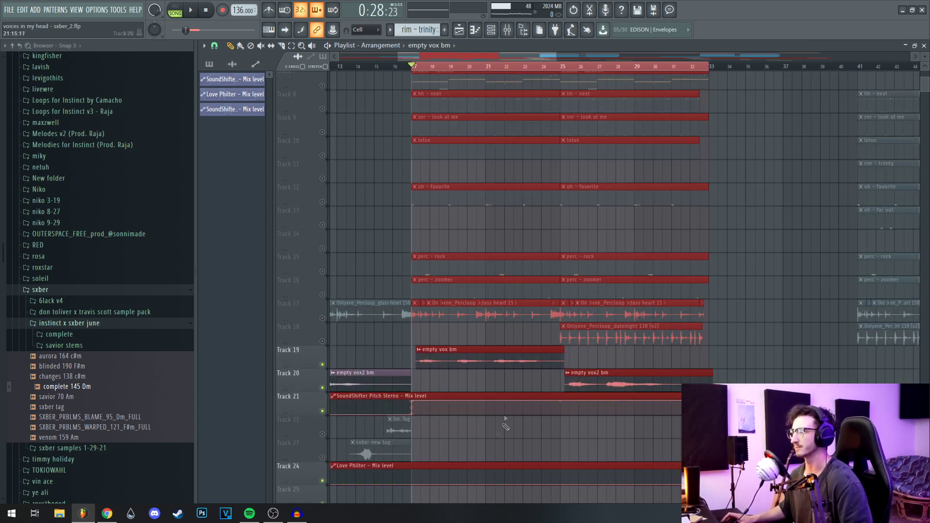
{"action": "left_click", "coordinate": [789, 195]}
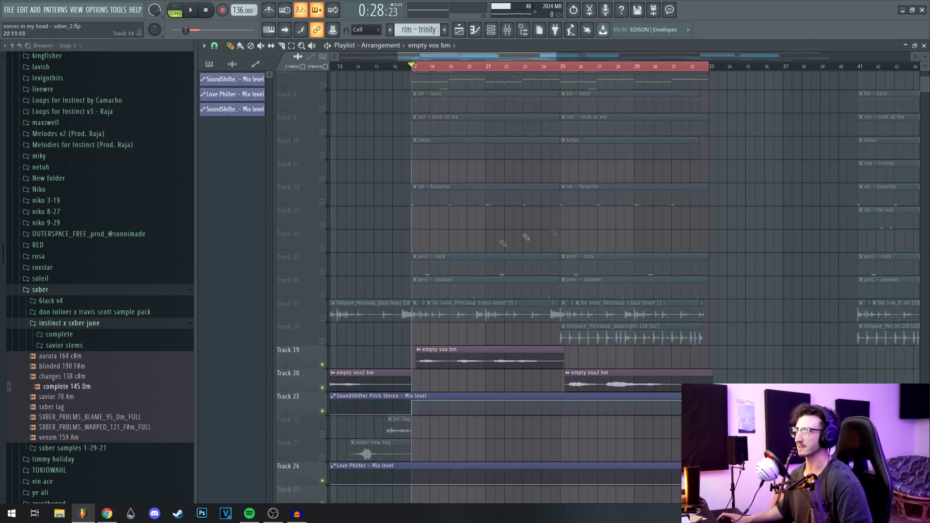
{"action": "key", "text": "space"}
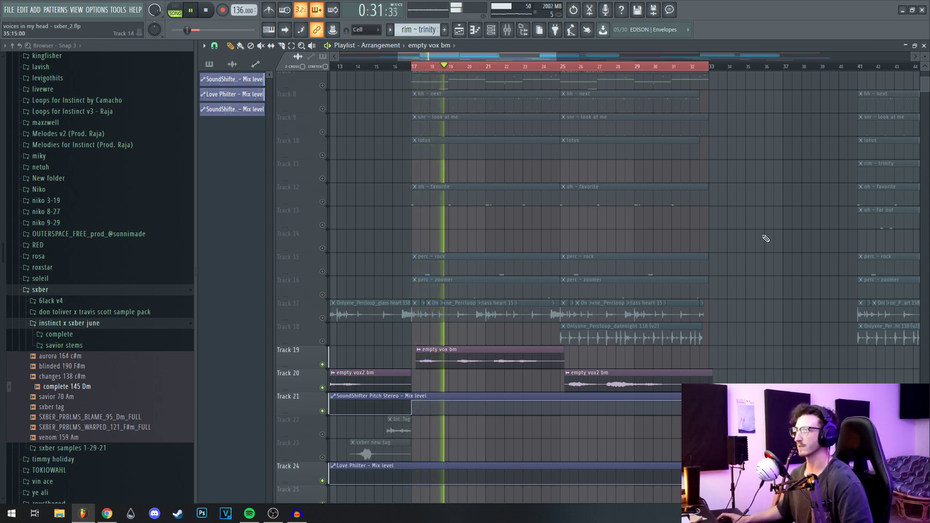
{"action": "key", "text": "space"}
- Place the playhead at bar 9 and review the glass heart 158 percussion loop's sampler settings and Parametric EQ 2
{"action": "scroll", "coordinate": [679, 218], "scroll_direction": "up", "scroll_amount": 6}
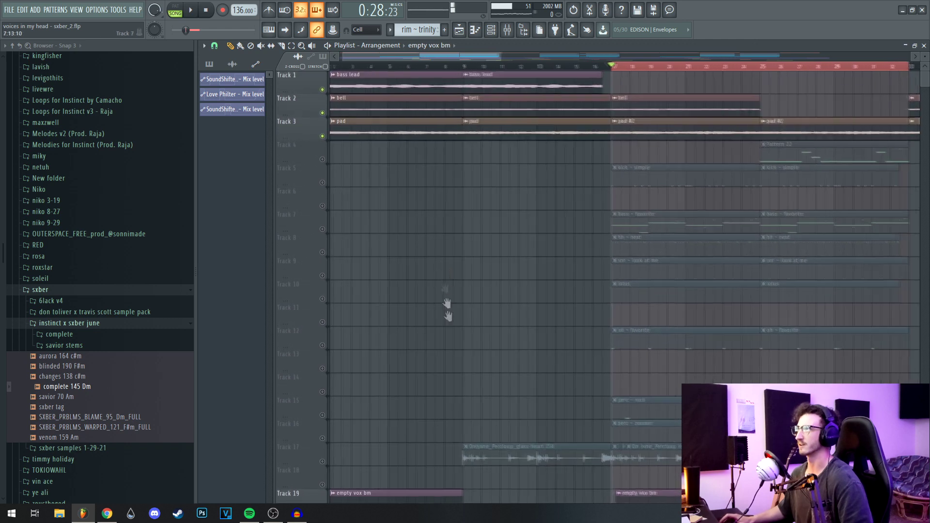
{"action": "scroll", "coordinate": [633, 212], "scroll_direction": "down", "scroll_amount": 5}
{"action": "left_click", "coordinate": [482, 68]}
{"action": "double_click", "coordinate": [570, 279]}
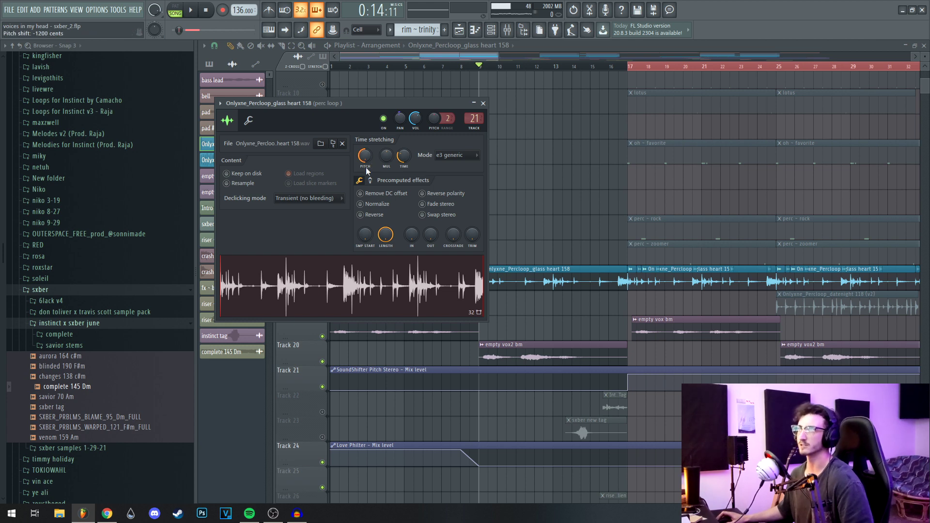
{"action": "left_click", "coordinate": [484, 103]}
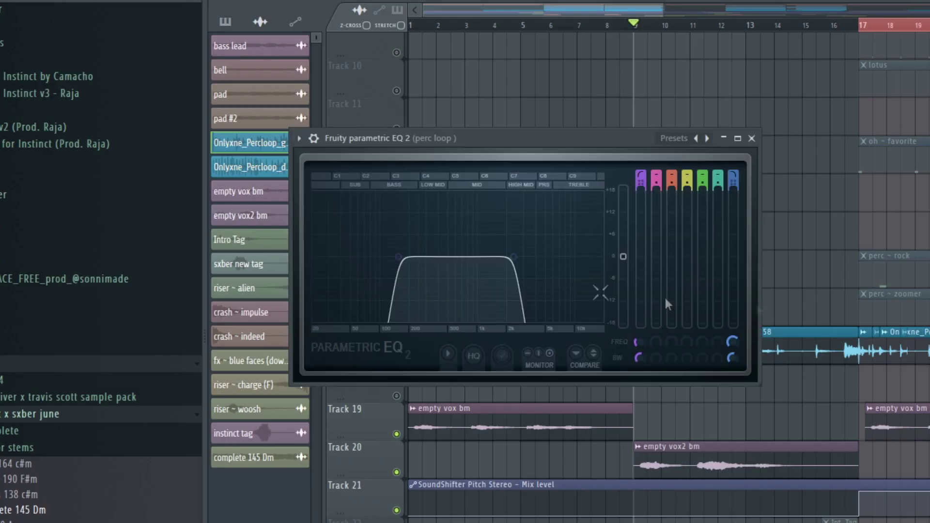
{"action": "left_click", "coordinate": [725, 139]}
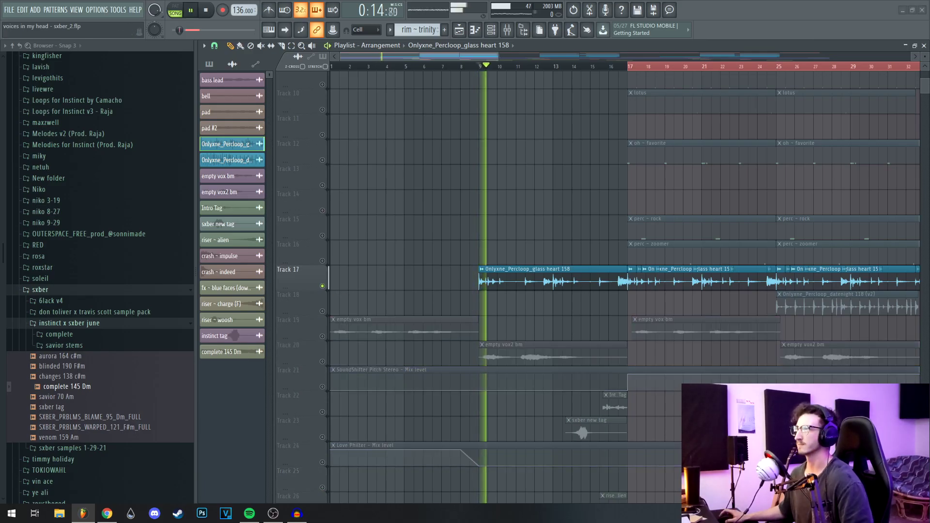
- Select bars 25 to 33 and review the datenight 118 percussion loop's sampler settings and Parametric EQ 2
{"action": "scroll", "coordinate": [527, 210], "scroll_direction": "right", "scroll_amount": 3}
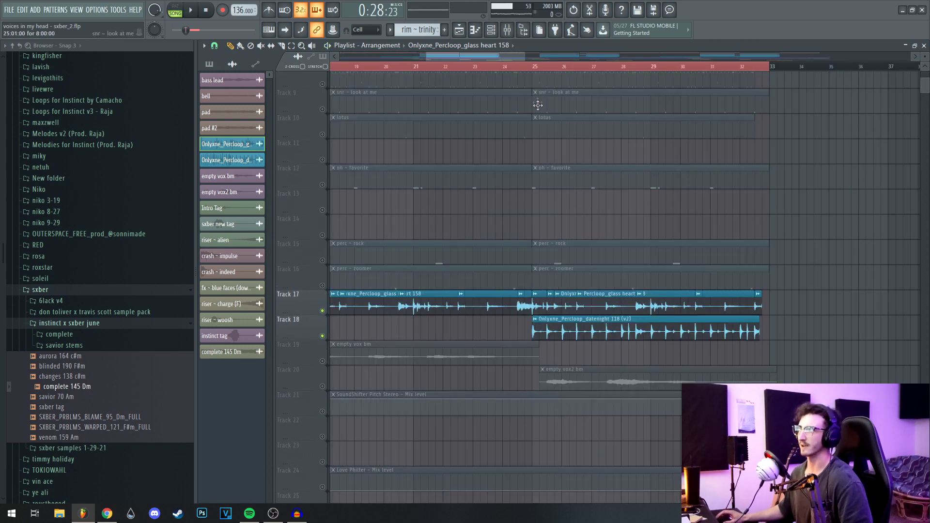
{"action": "left_click_drag", "start_coordinate": [534, 66], "coordinate": [770, 66]}
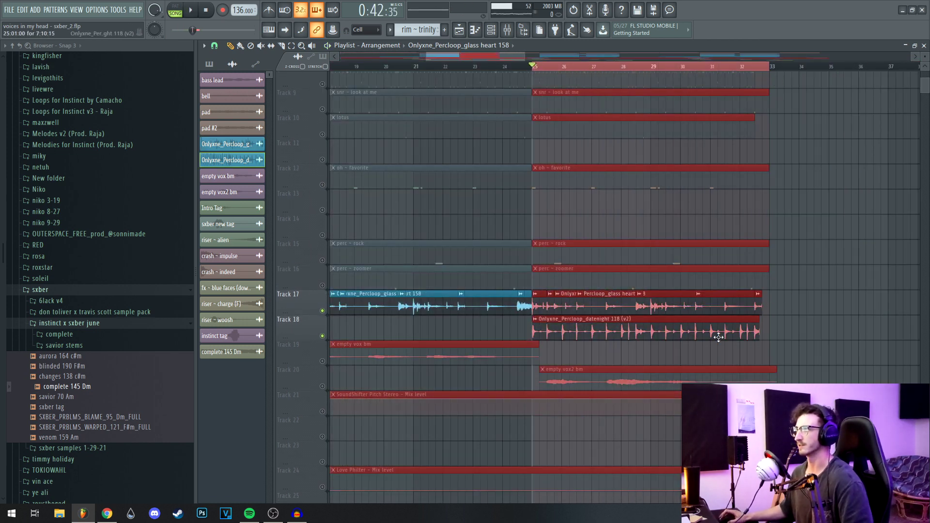
{"action": "double_click", "coordinate": [718, 338]}
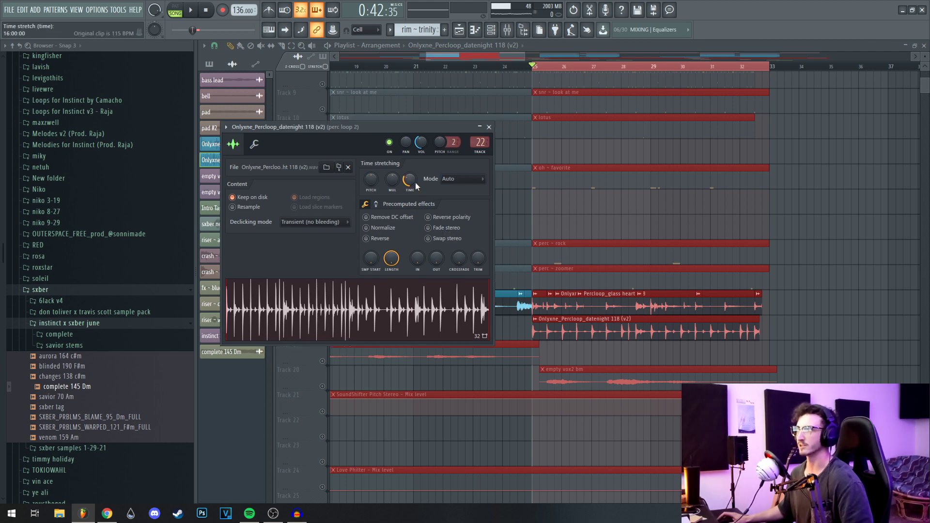
{"action": "left_click", "coordinate": [489, 127]}
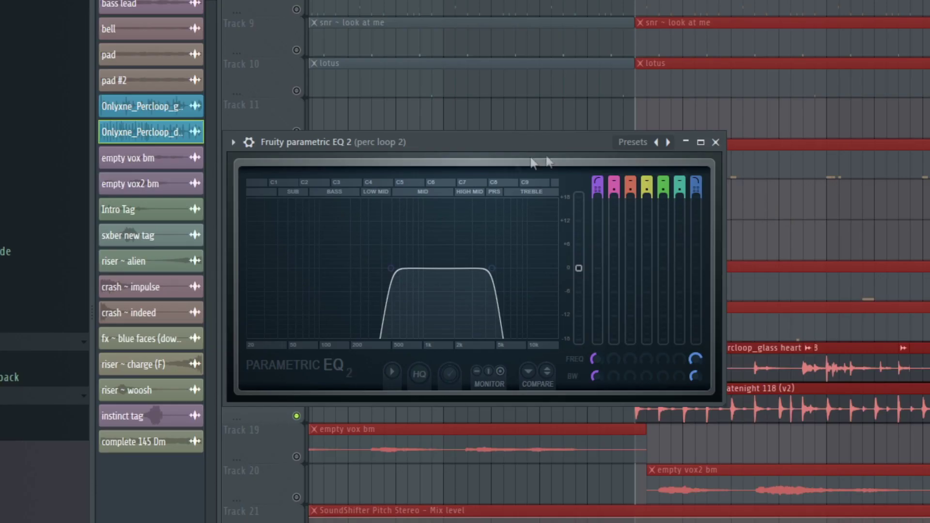
{"action": "left_click", "coordinate": [716, 142]}
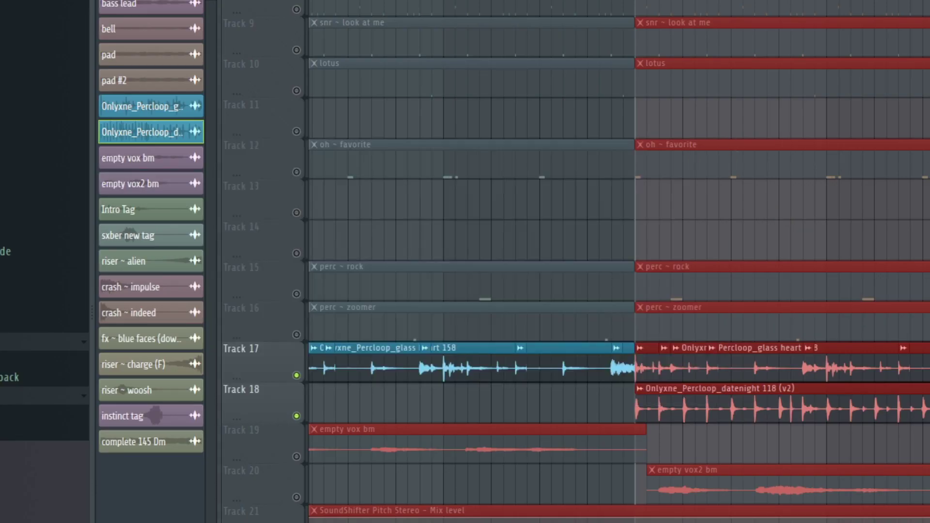
- Review the Fruity Stereo Shaper presets and the TAL Reverb II settings on the perc loop 2 mixer track
{"action": "left_click", "coordinate": [421, 162]}
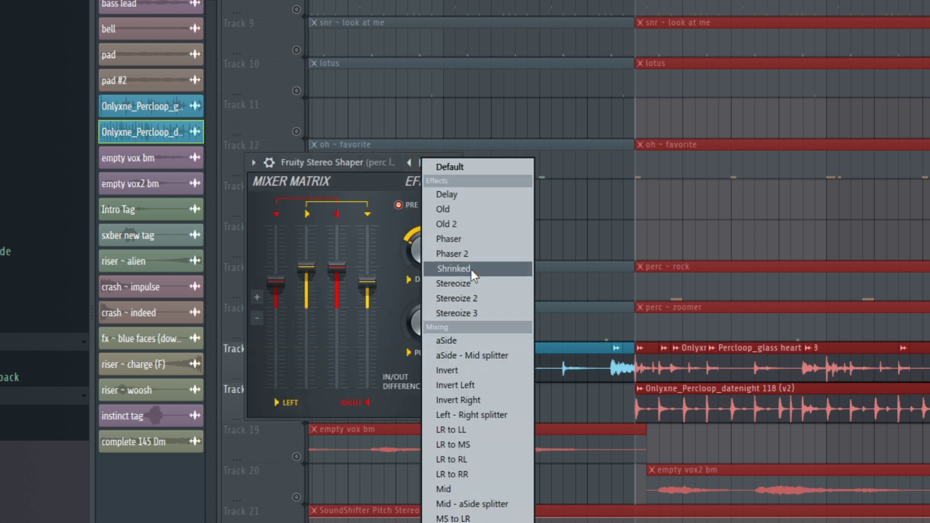
{"action": "left_click", "coordinate": [365, 170]}
{"action": "left_click", "coordinate": [454, 163]}
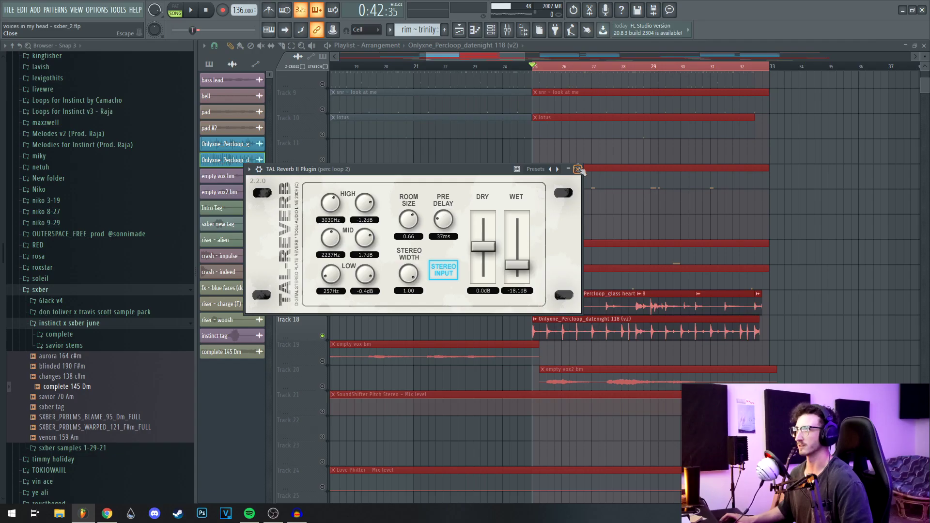
{"action": "left_click", "coordinate": [717, 163]}
- Solo playlist track 18 and play the datenight 118 percussion loop
{"action": "left_click", "coordinate": [320, 338]}
{"action": "key", "text": "space"}
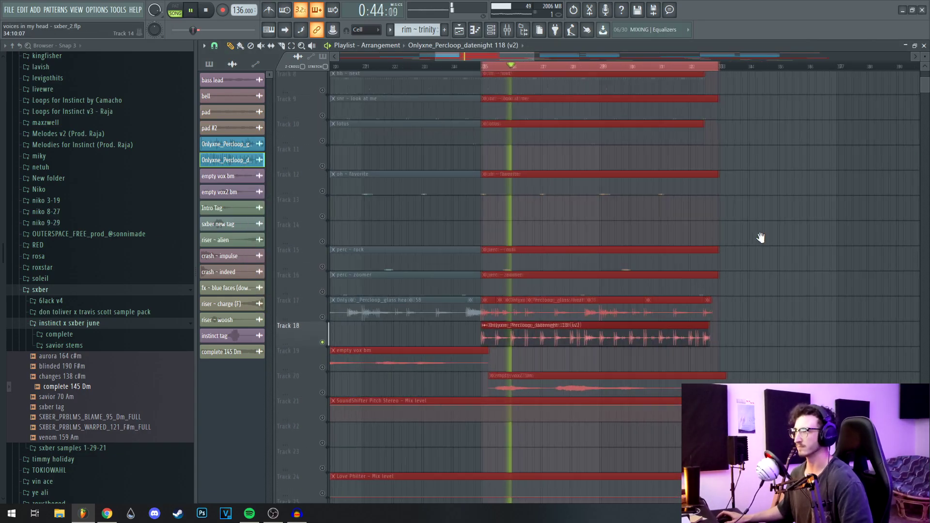
{"action": "left_click", "coordinate": [749, 229]}
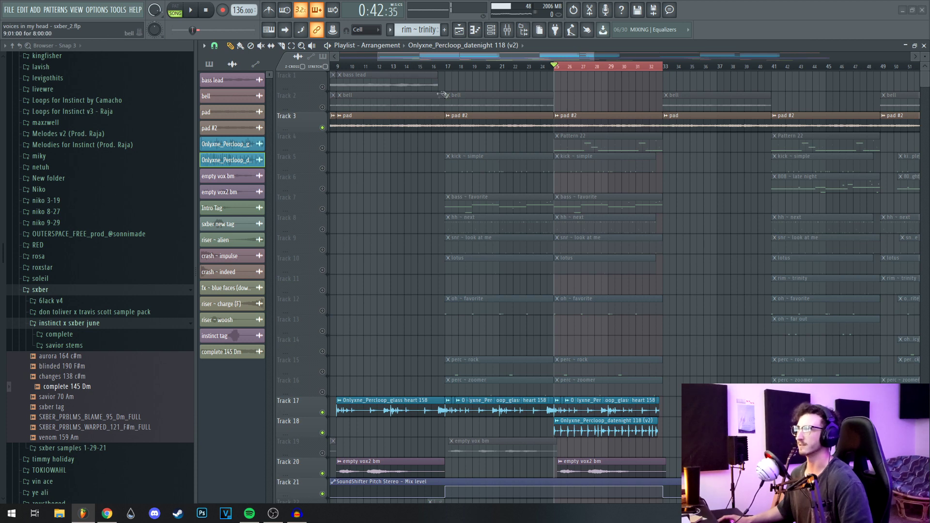
- Select bars 17 to 25, play the soloed bass pattern, and show the mixer with the bass track's effects
{"action": "left_click_drag", "start_coordinate": [442, 94], "coordinate": [555, 94]}
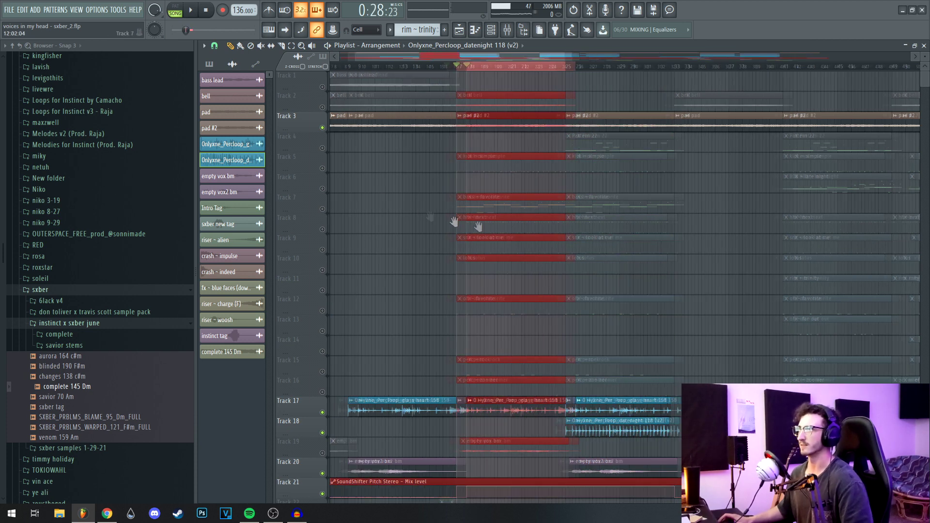
{"action": "scroll", "coordinate": [484, 218], "scroll_direction": "left", "scroll_amount": 3}
{"action": "key", "text": "space"}
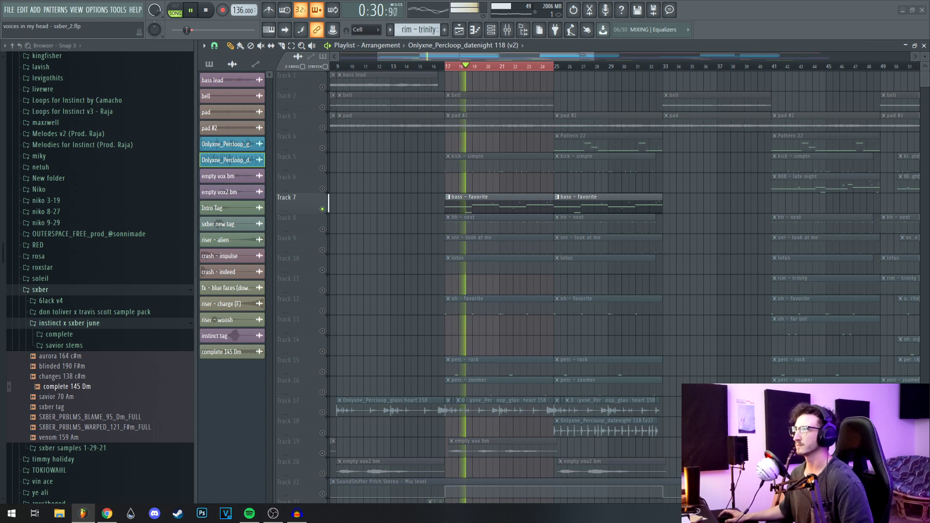
{"action": "key", "text": "F9"}
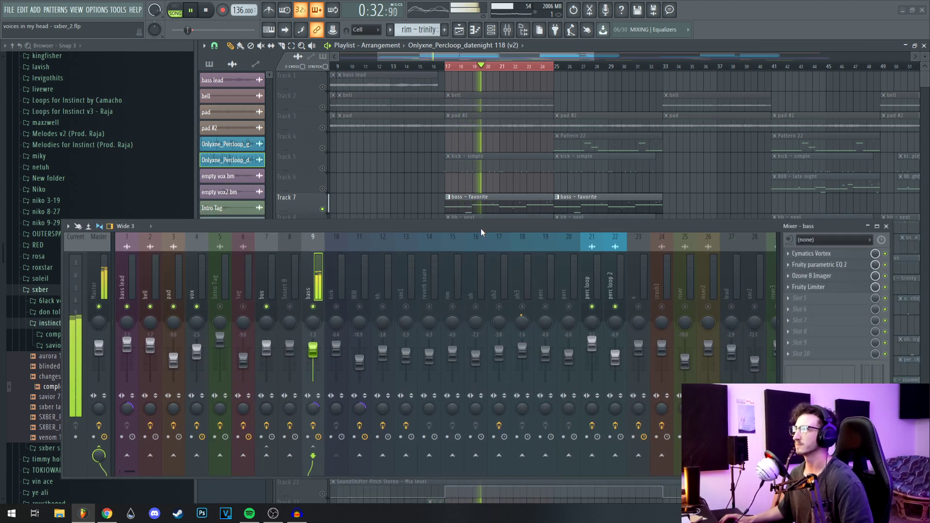
{"action": "key", "text": "space"}
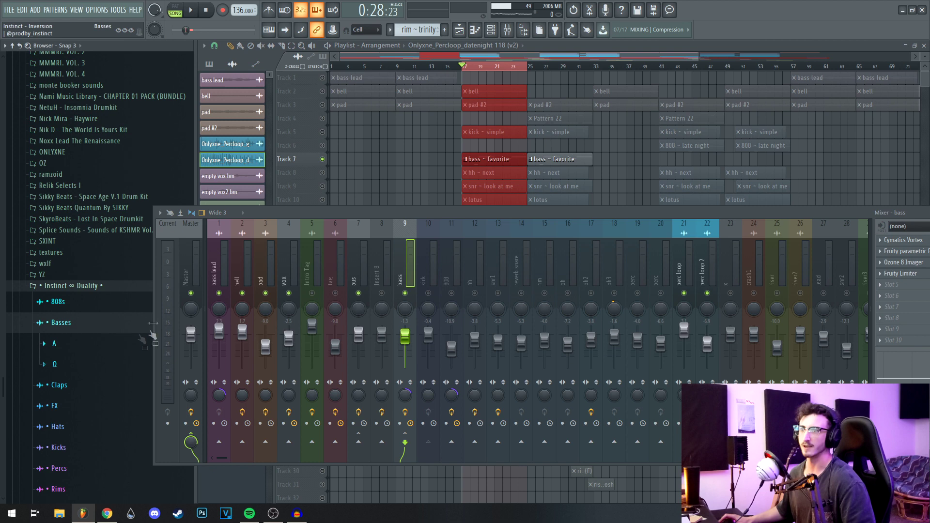
- Look through the bass samples in the A subfolder of the Instinct ∞ Duality kit's Basses folder
{"action": "left_click", "coordinate": [148, 344]}
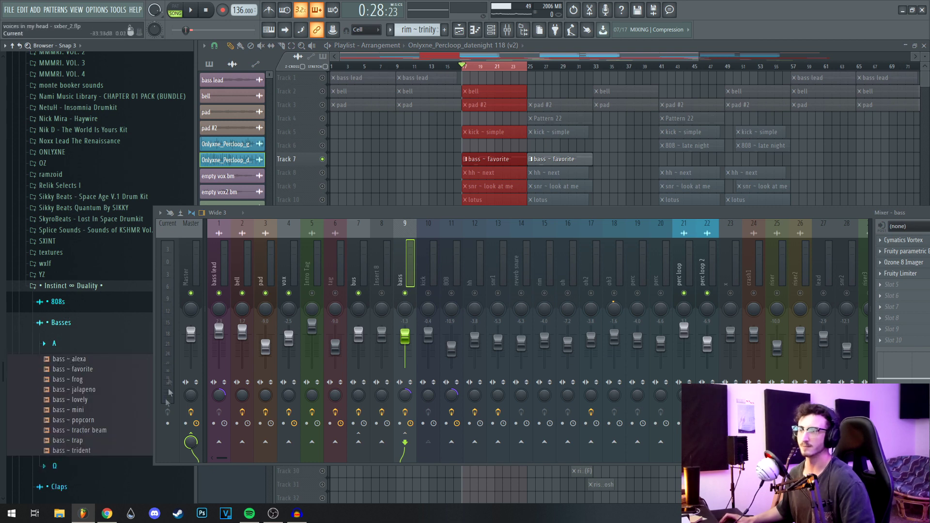
{"action": "left_click", "coordinate": [57, 343]}
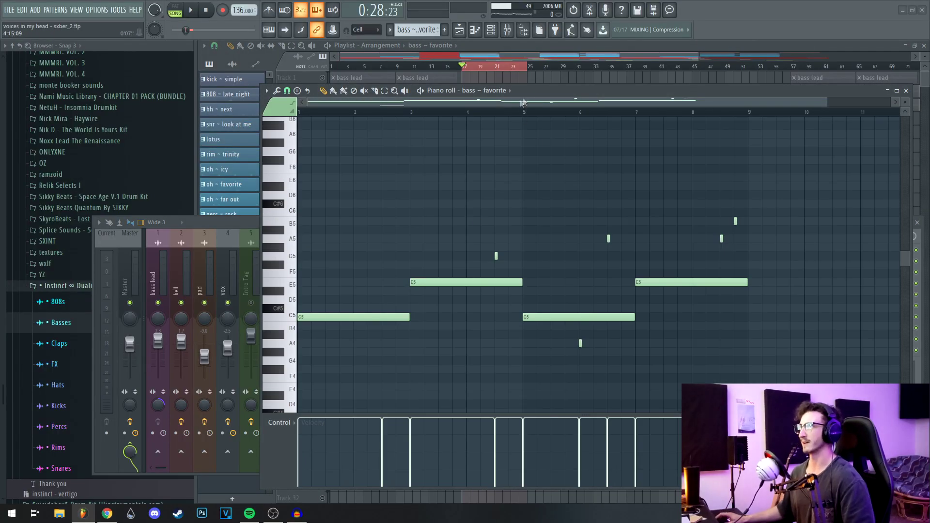
- Examine the bass - favorite notes in the piano roll and select bars 1 to 3 there
{"action": "left_click_drag", "start_coordinate": [521, 96], "coordinate": [520, 127]}
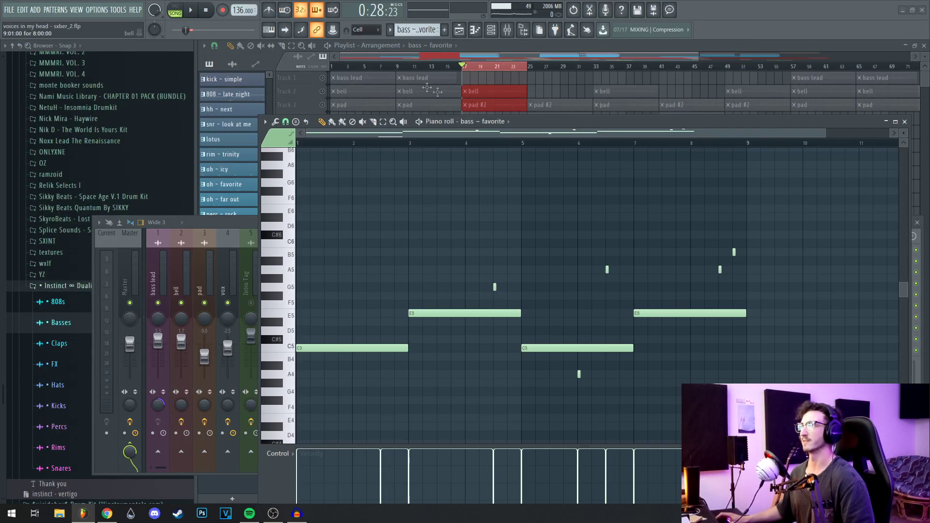
{"action": "scroll", "coordinate": [406, 280], "scroll_direction": "down", "scroll_amount": 4}
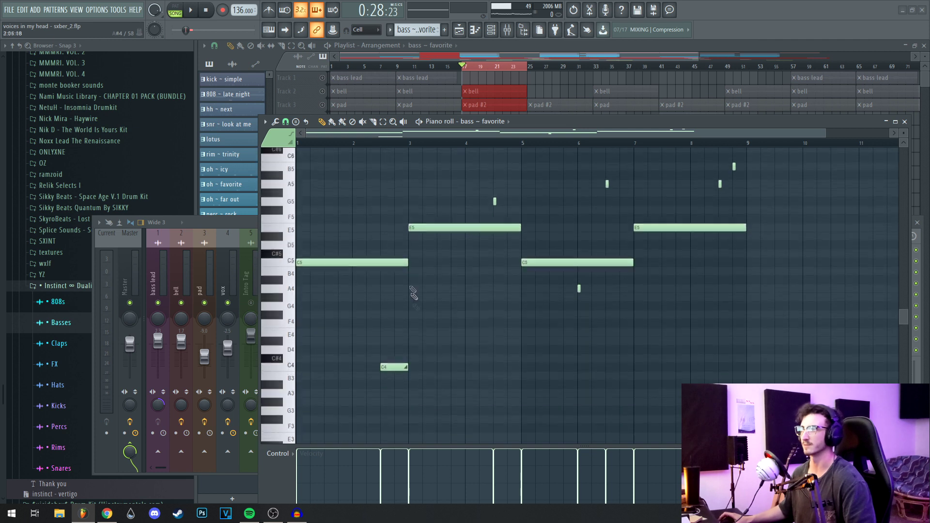
{"action": "scroll", "coordinate": [771, 298], "scroll_direction": "up", "scroll_amount": 1}
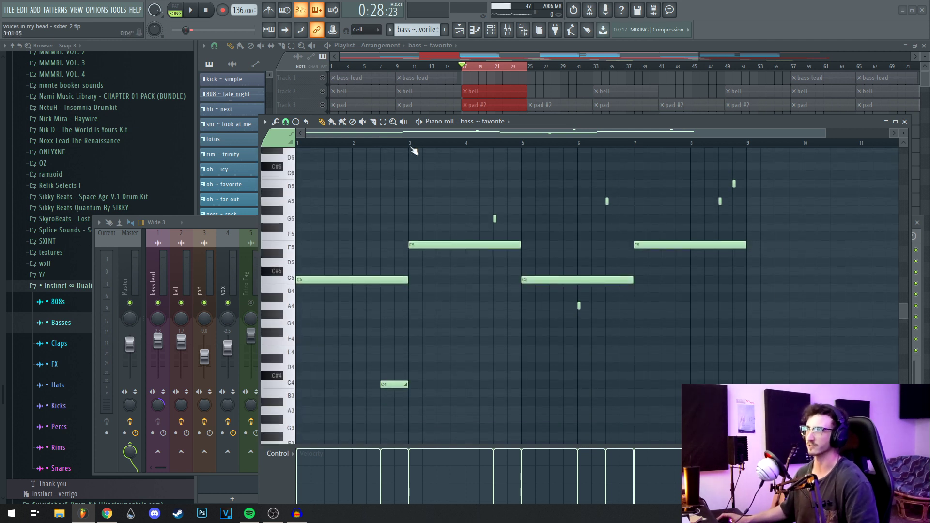
{"action": "left_click_drag", "start_coordinate": [413, 145], "coordinate": [115, 187]}
{"action": "right_click", "coordinate": [374, 210]}
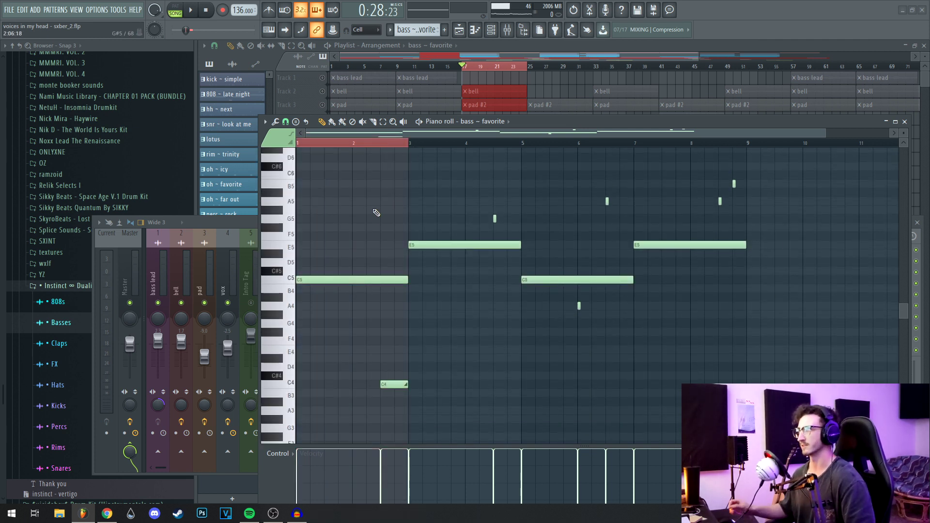
{"action": "scroll", "coordinate": [349, 346], "scroll_direction": "down", "scroll_amount": 1}
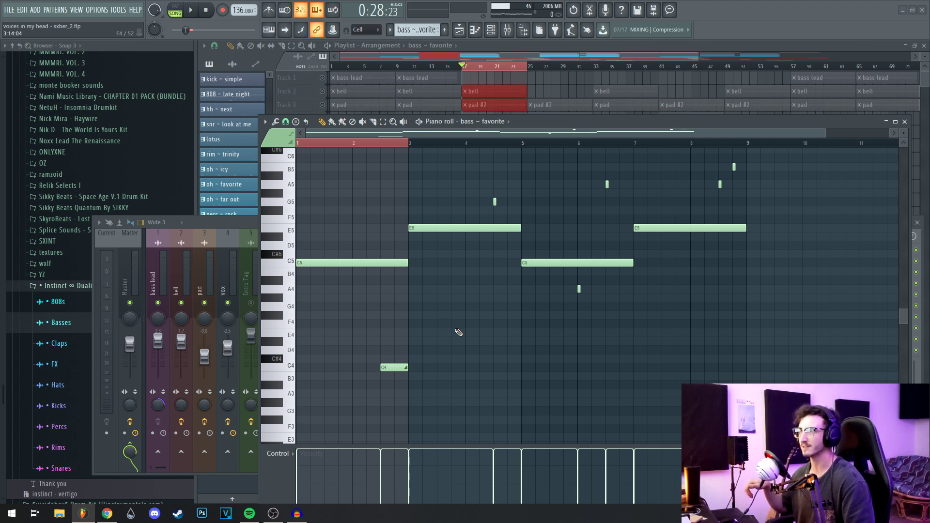
{"action": "key", "text": "space"}
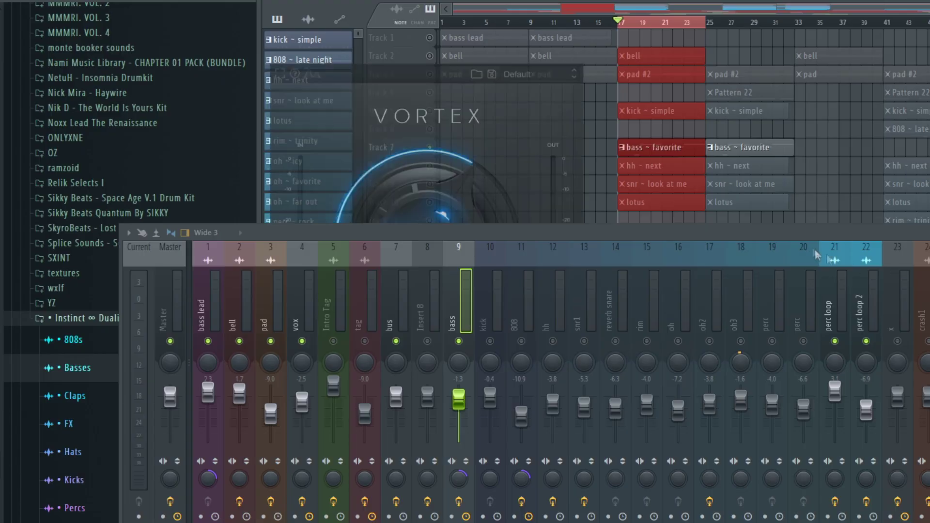
- Move the mixer down to uncover the plugins and review the bass track's Cymatics Vortex and Ozone 8 Imager
{"action": "left_click_drag", "start_coordinate": [815, 250], "coordinate": [821, 370]}
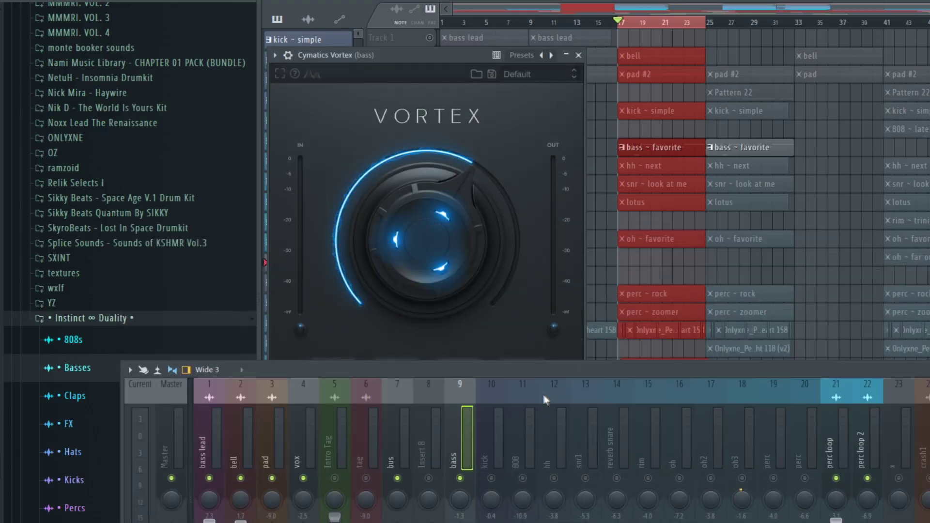
{"action": "left_click_drag", "start_coordinate": [546, 400], "coordinate": [531, 522]}
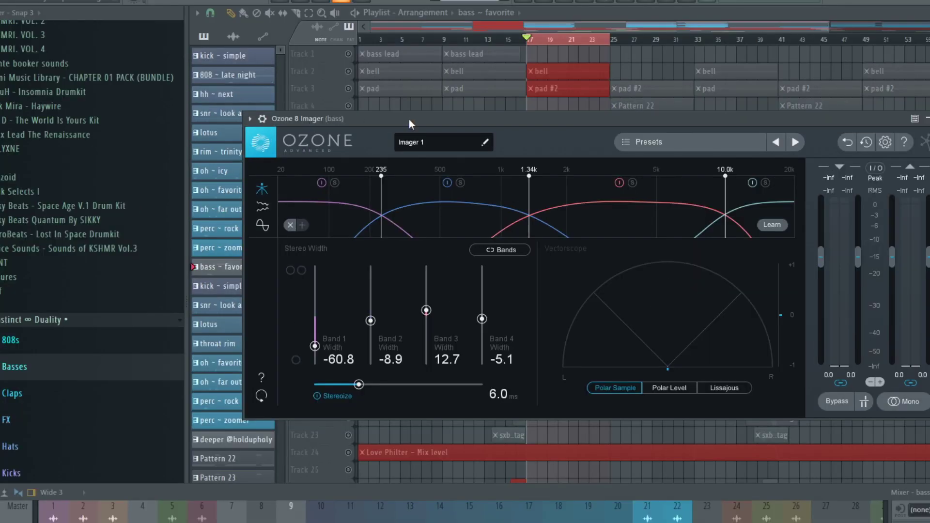
- Review the stereo width bands in the bass track's Ozone 8 Imager and the Fruity Limiter settings, closing both plugins
{"action": "left_click_drag", "start_coordinate": [409, 119], "coordinate": [390, 115]}
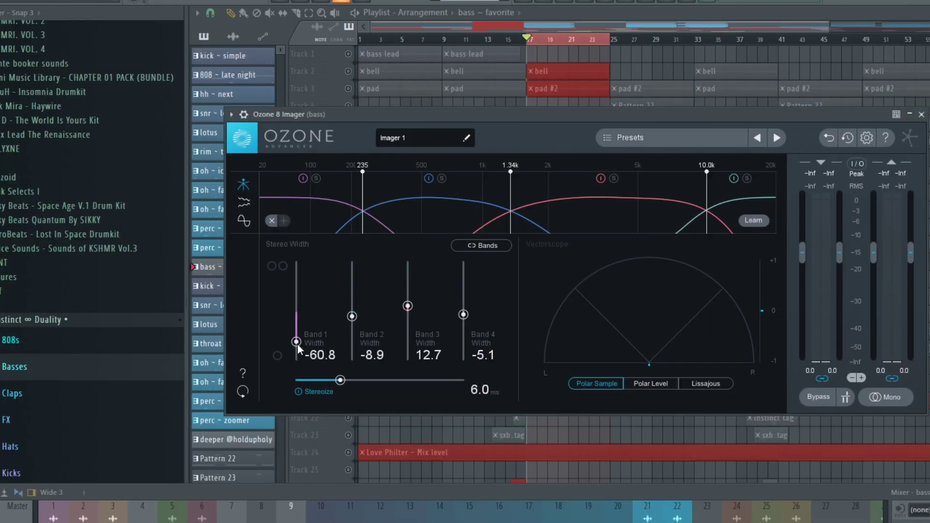
{"action": "left_click", "coordinate": [922, 114]}
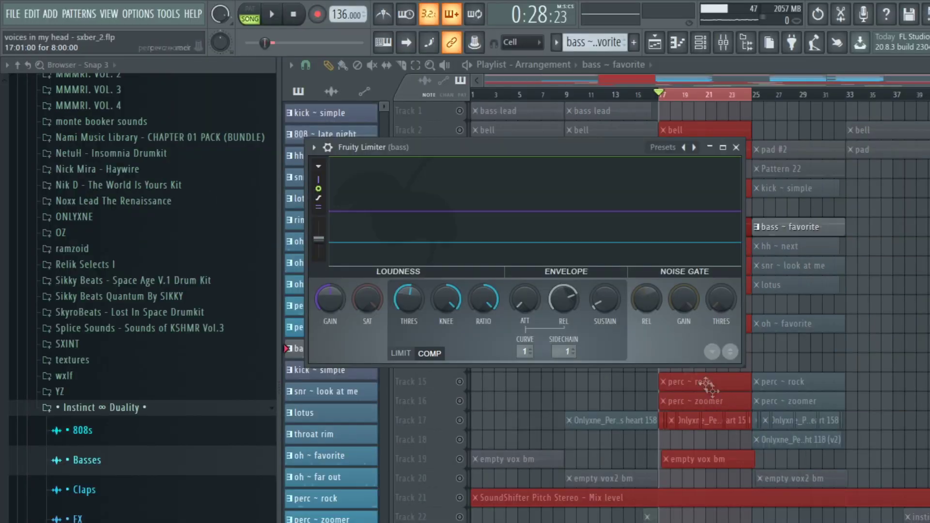
{"action": "left_click", "coordinate": [736, 148]}
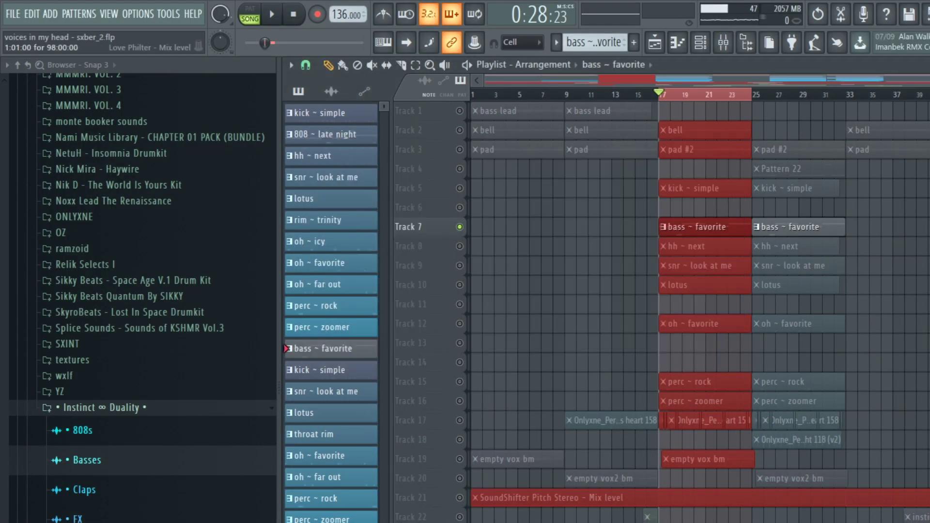
- Unmute the bell, pad, percussion loop and empty vox bm tracks and play them together with the bass from bar 17
{"action": "key", "text": "F9"}
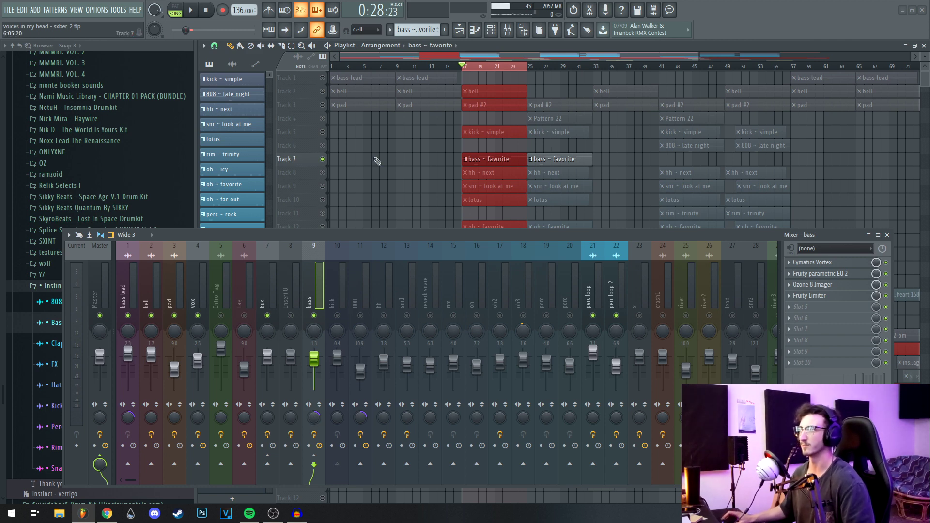
{"action": "left_click_drag", "start_coordinate": [322, 91], "coordinate": [322, 105]}
{"action": "left_click_drag", "start_coordinate": [474, 236], "coordinate": [458, 438]}
{"action": "left_click", "coordinate": [323, 323]}
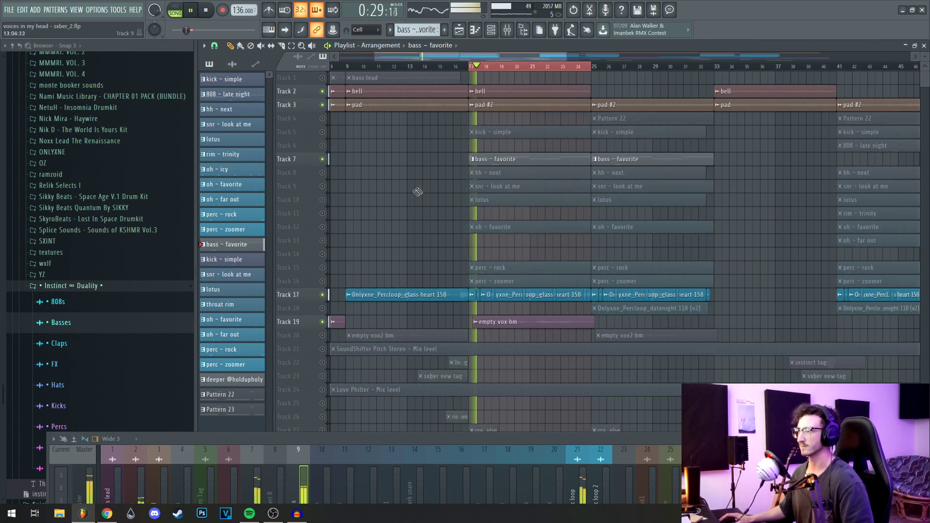
{"action": "key", "text": "F9"}
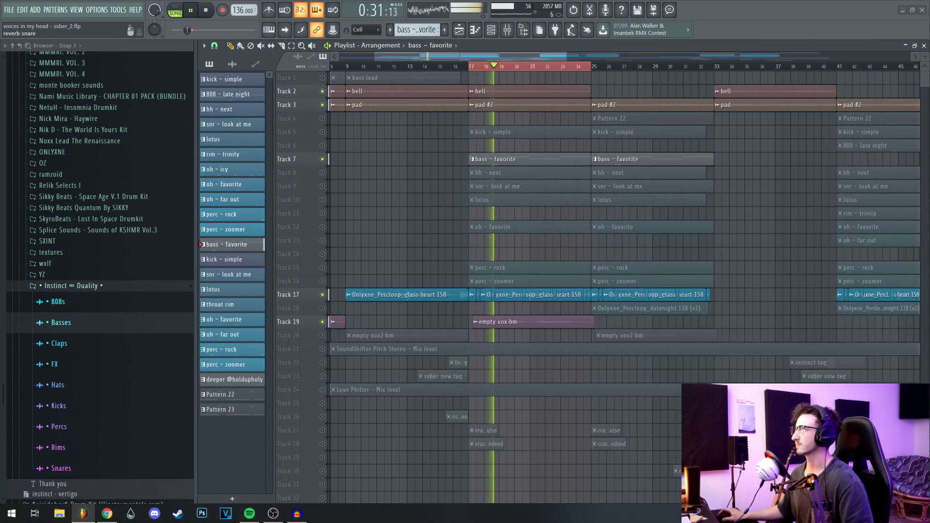
{"action": "scroll", "coordinate": [416, 233], "scroll_direction": "right", "scroll_amount": 3}
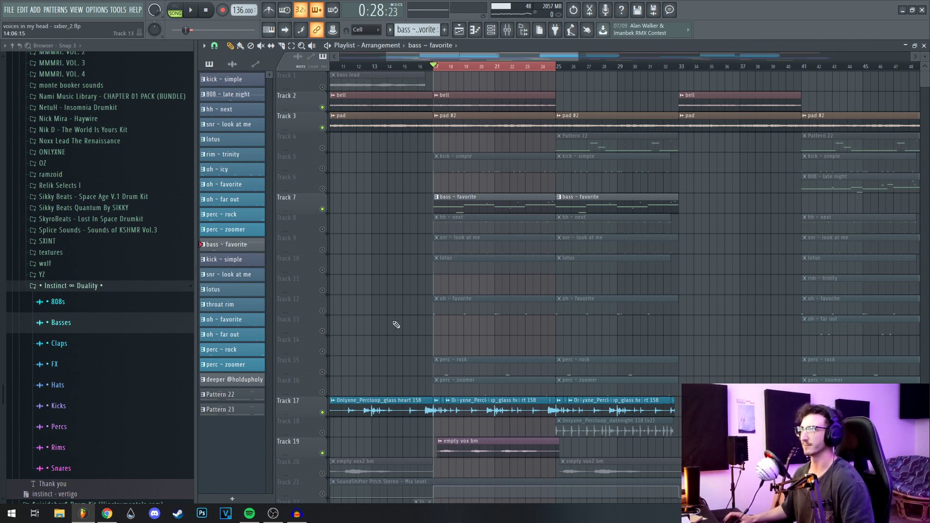
- Unmute the kick track and find the kick ~ simple sample in the Instinct ∞ Duality kit's Kicks folder
{"action": "left_click", "coordinate": [322, 169]}
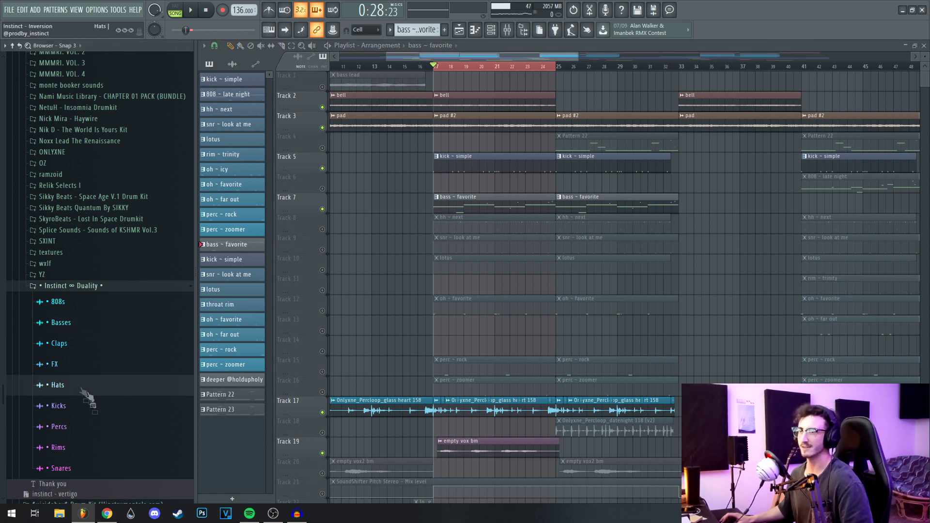
{"action": "left_click", "coordinate": [58, 405]}
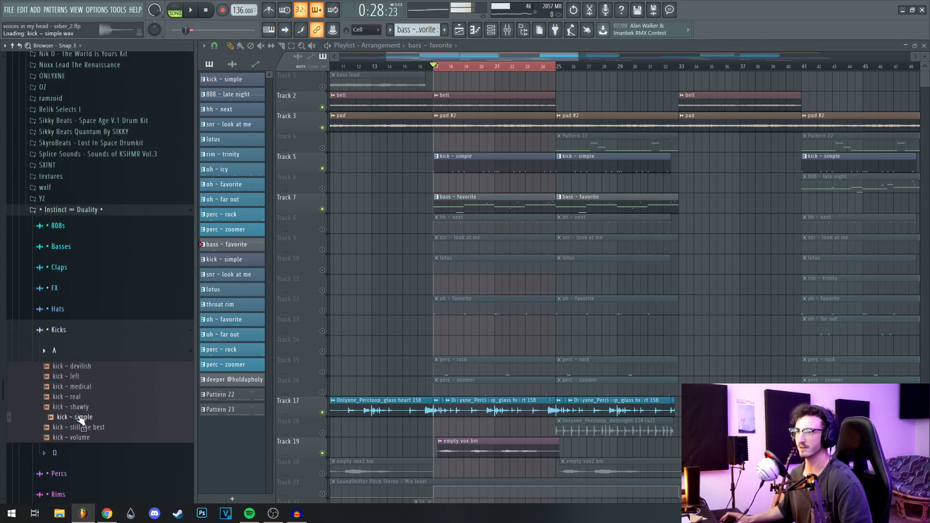
{"action": "left_click", "coordinate": [58, 329]}
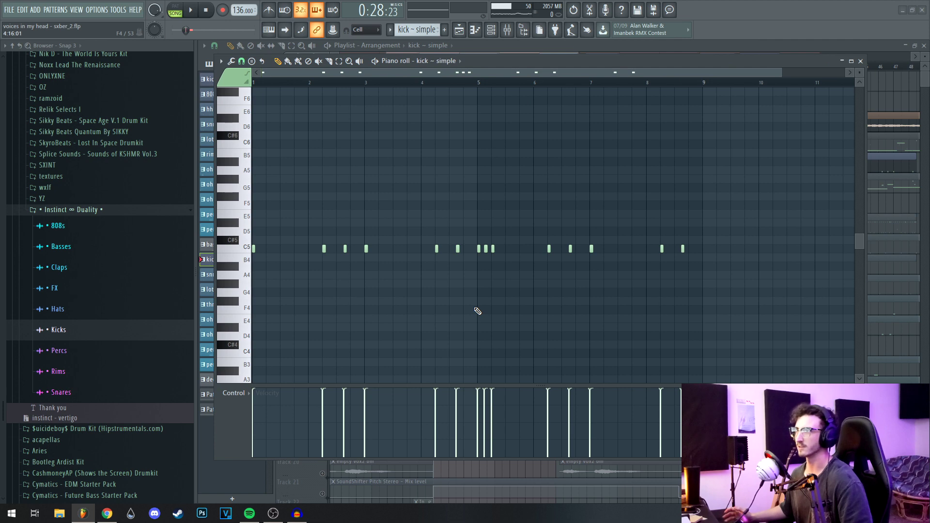
- Play the kick ~ simple pattern in the piano roll and select the three closely spaced notes at bar 5
{"action": "key", "text": "space"}
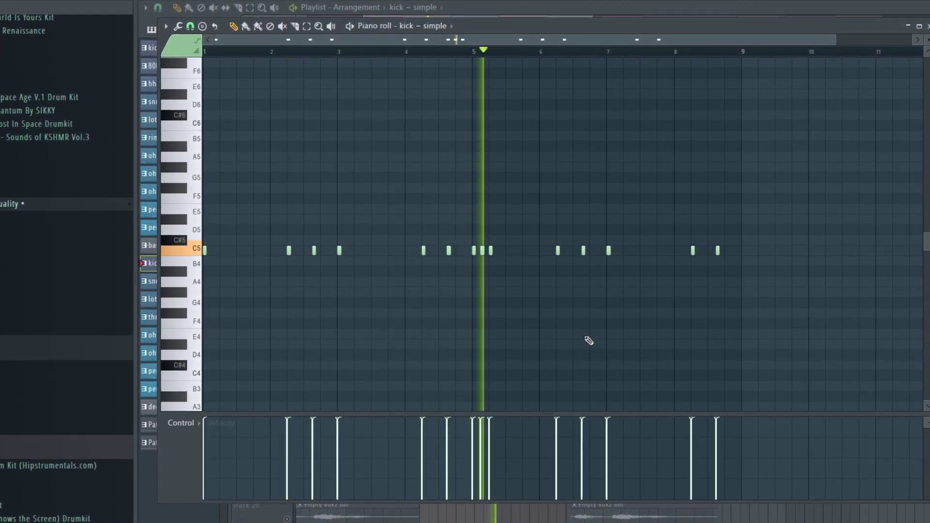
{"action": "key", "text": "space"}
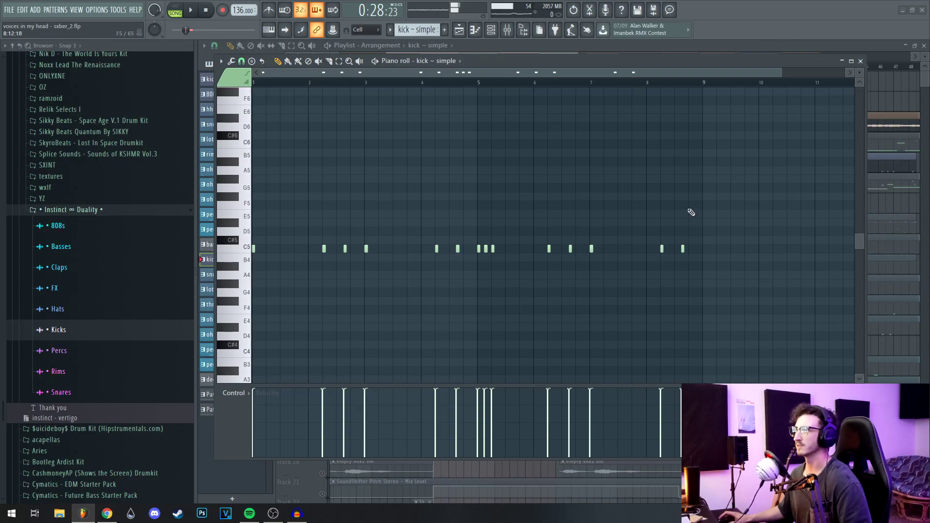
{"action": "left_click_drag", "start_coordinate": [474, 241], "coordinate": [505, 278]}
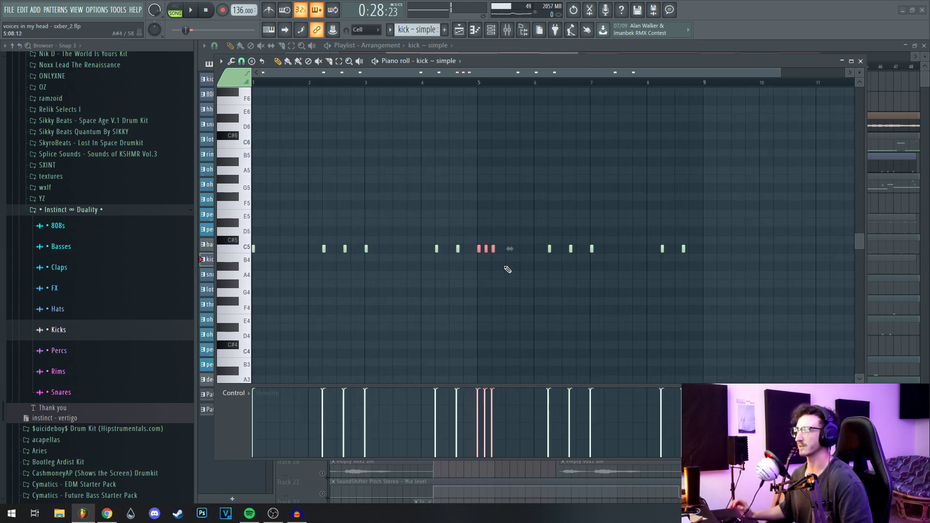
{"action": "left_click", "coordinate": [862, 63]}
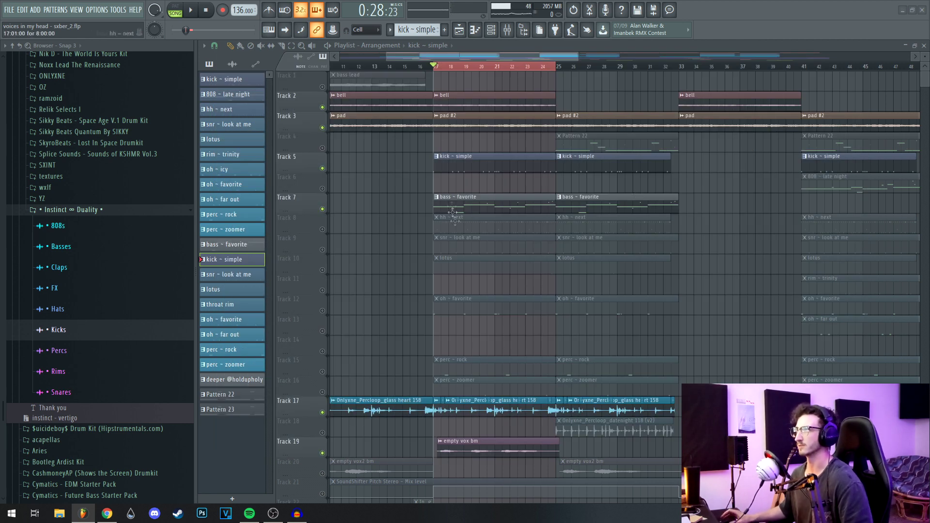
- Show the Sidechain to this track routing option from the kick to the bass in the mixer and select the bass track
{"action": "key", "text": "F9"}
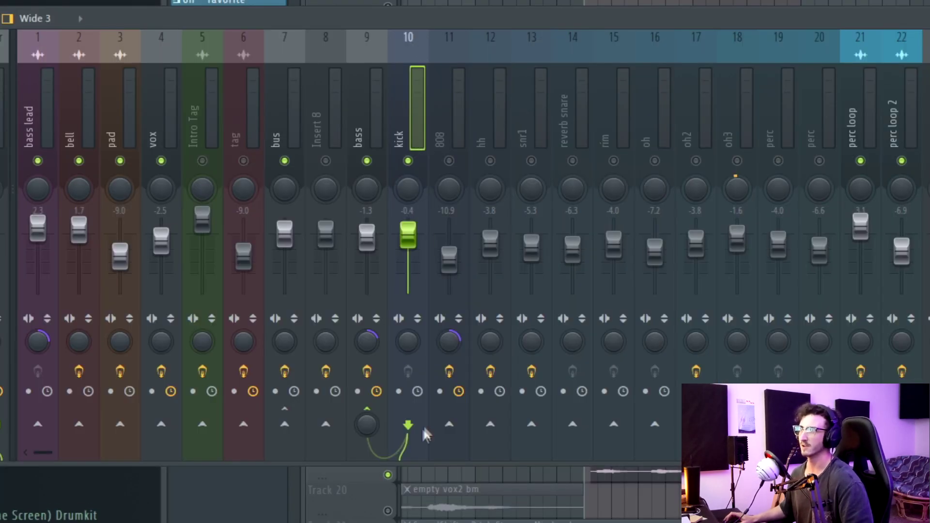
{"action": "right_click", "coordinate": [368, 420]}
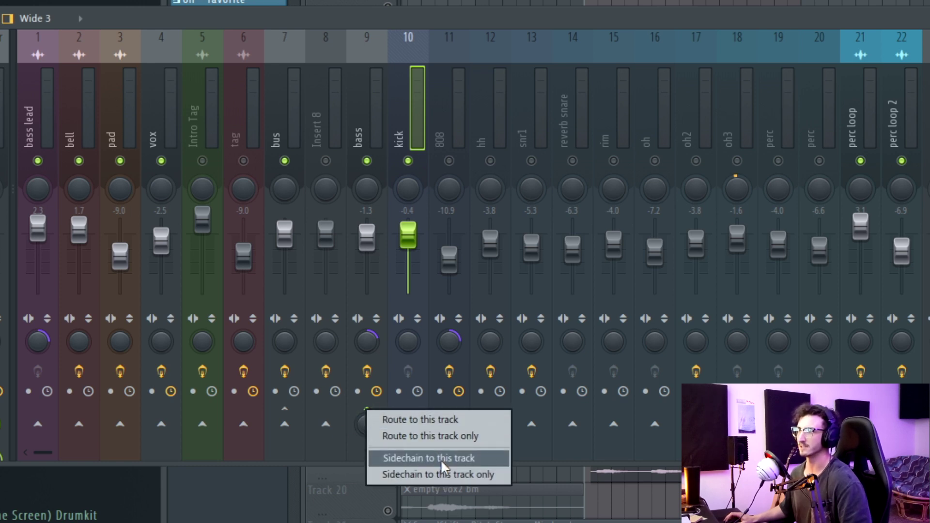
{"action": "left_click", "coordinate": [376, 119]}
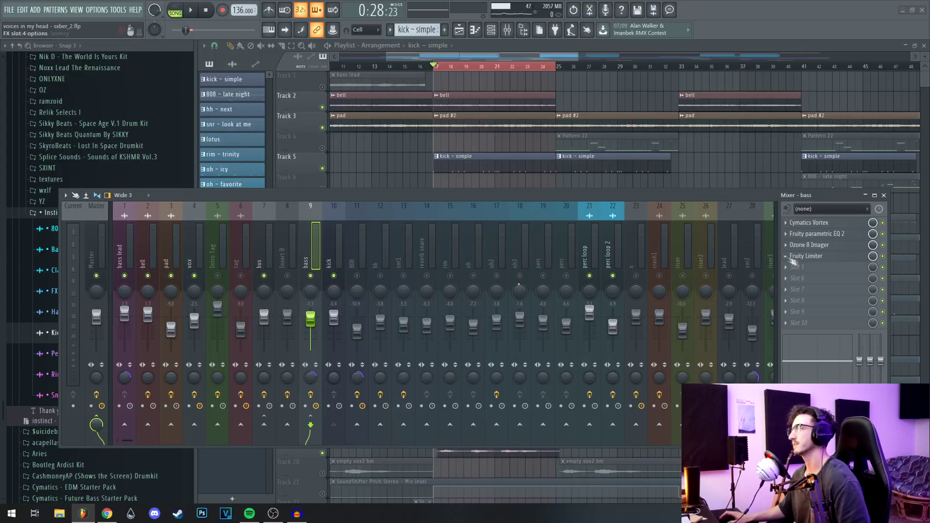
- Open the bass track's Fruity Limiter in COMP mode, choose kick as the sidechain source and adjust the threshold
{"action": "left_click", "coordinate": [795, 257]}
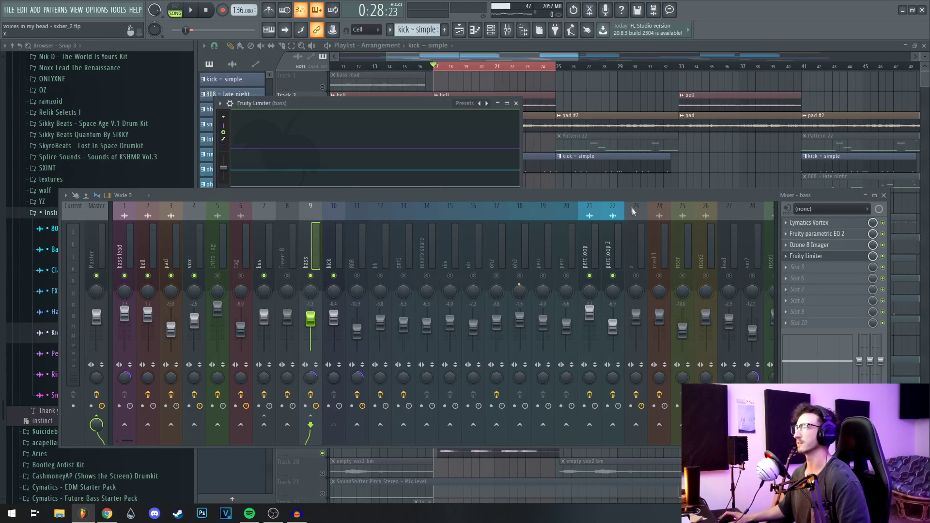
{"action": "left_click_drag", "start_coordinate": [633, 212], "coordinate": [634, 327]}
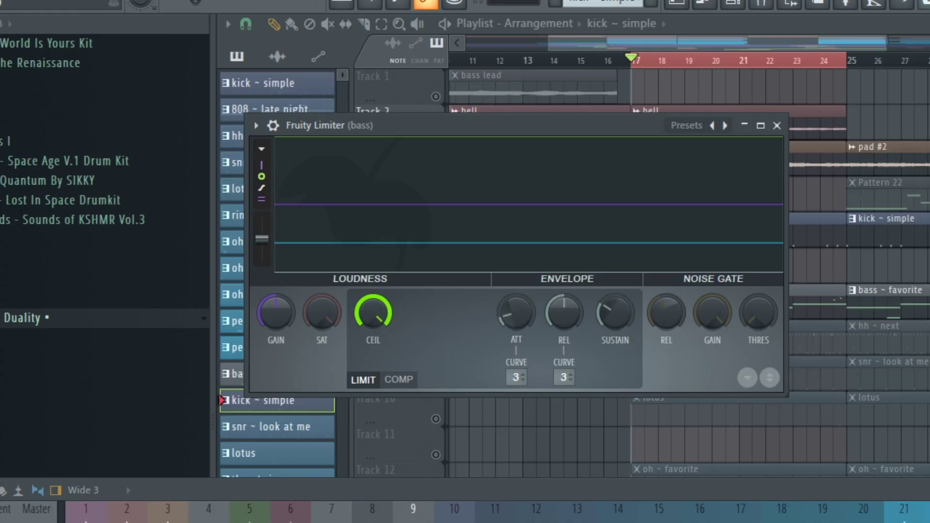
{"action": "left_click", "coordinate": [405, 379]}
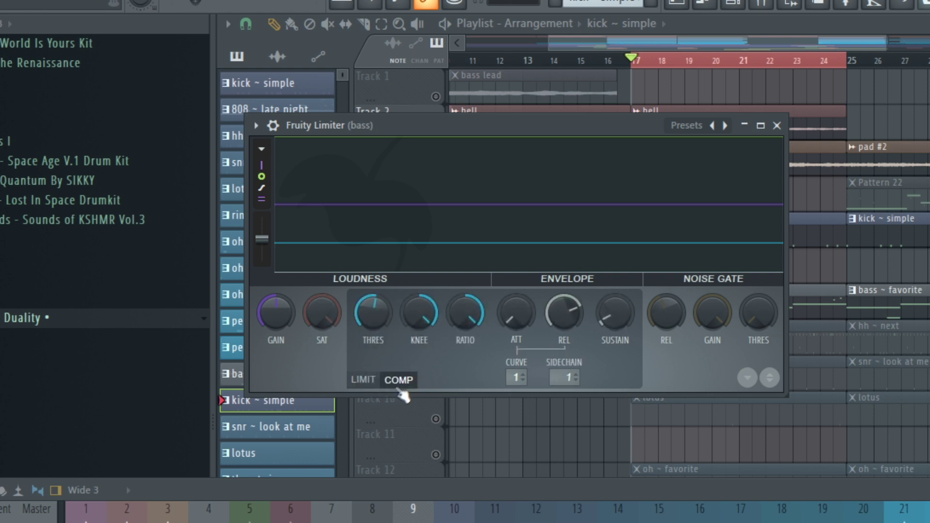
{"action": "left_click", "coordinate": [565, 377]}
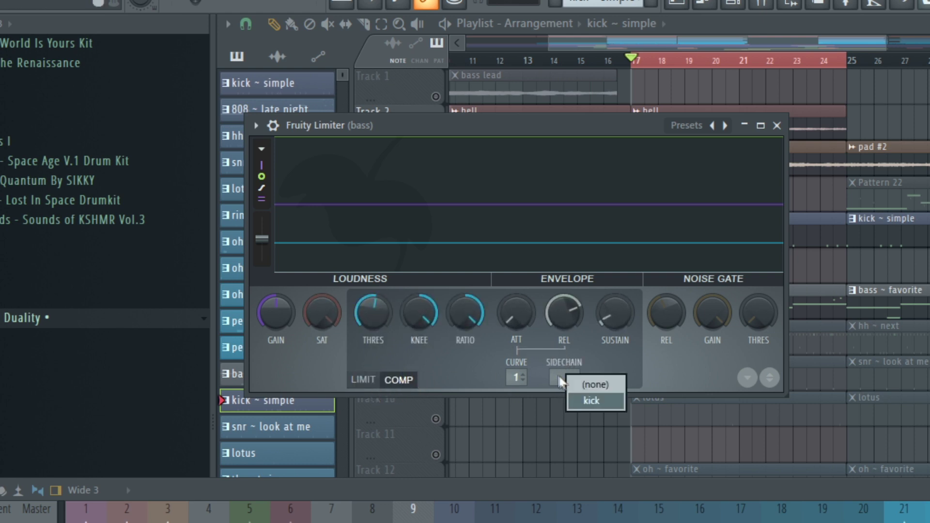
{"action": "left_click", "coordinate": [590, 401]}
{"action": "left_click_drag", "start_coordinate": [380, 301], "coordinate": [380, 306]}
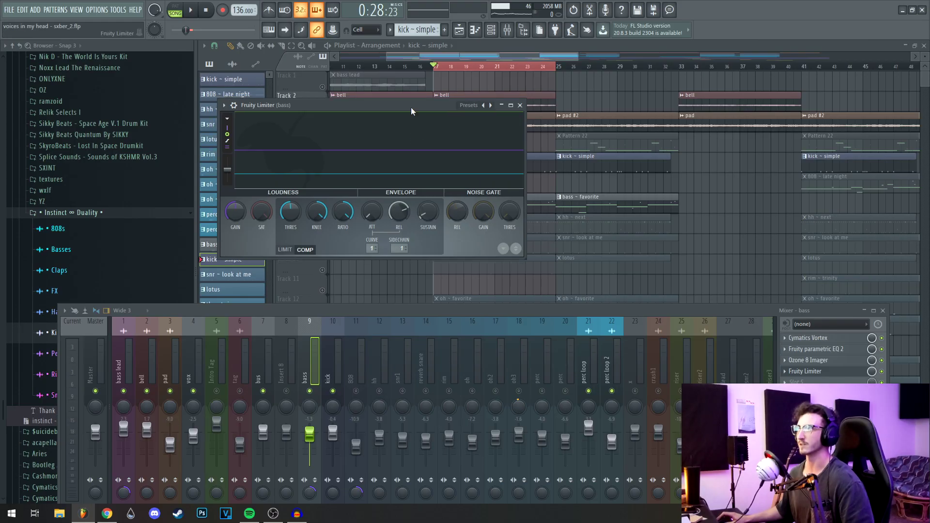
- Move the Fruity Limiter clear of the mixer and play the section to watch the kick duck the bass
{"action": "left_click_drag", "start_coordinate": [411, 107], "coordinate": [647, 118]}
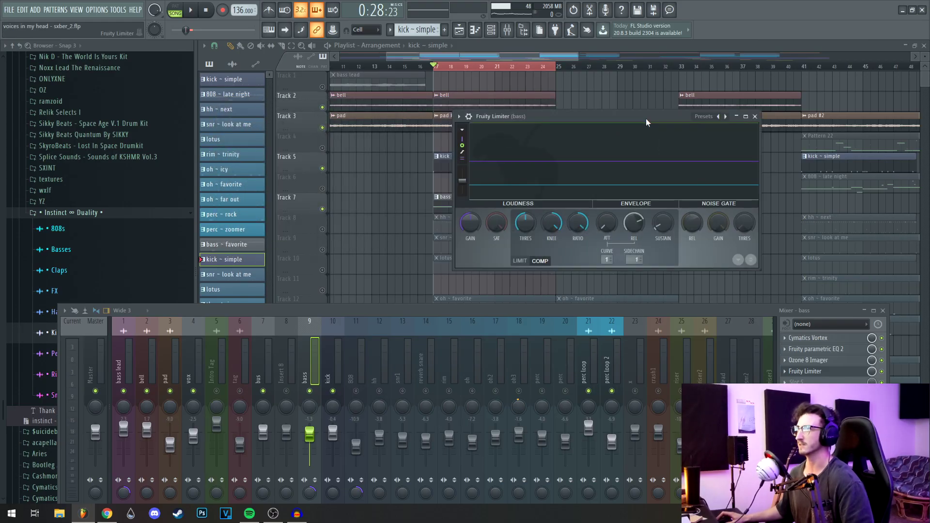
{"action": "key", "text": "space"}
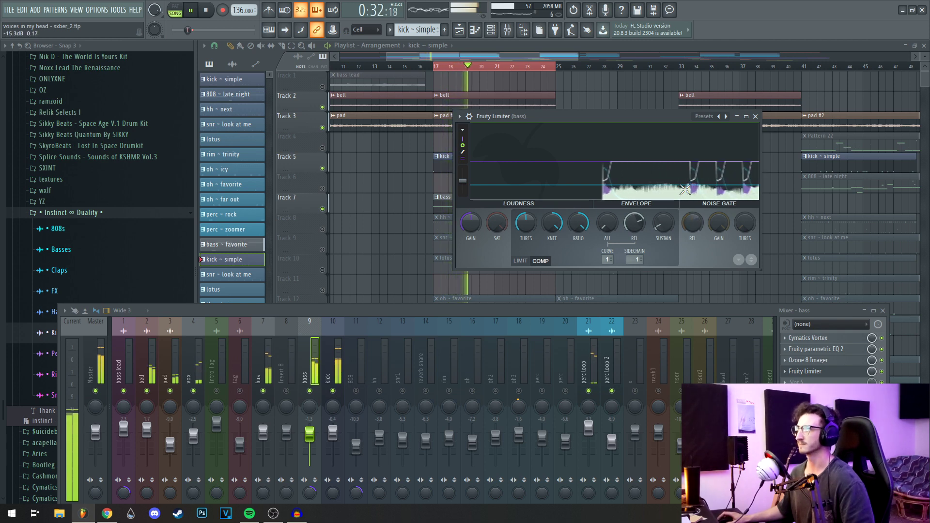
{"action": "key", "text": "space"}
{"action": "key", "text": "F12"}
- Unmute the hh ~ next and snr ~ look at me tracks and play the section with the mixer shown
{"action": "left_click", "coordinate": [322, 229]}
{"action": "scroll", "coordinate": [323, 232], "scroll_direction": "down", "scroll_amount": 1}
{"action": "left_click", "coordinate": [322, 235]}
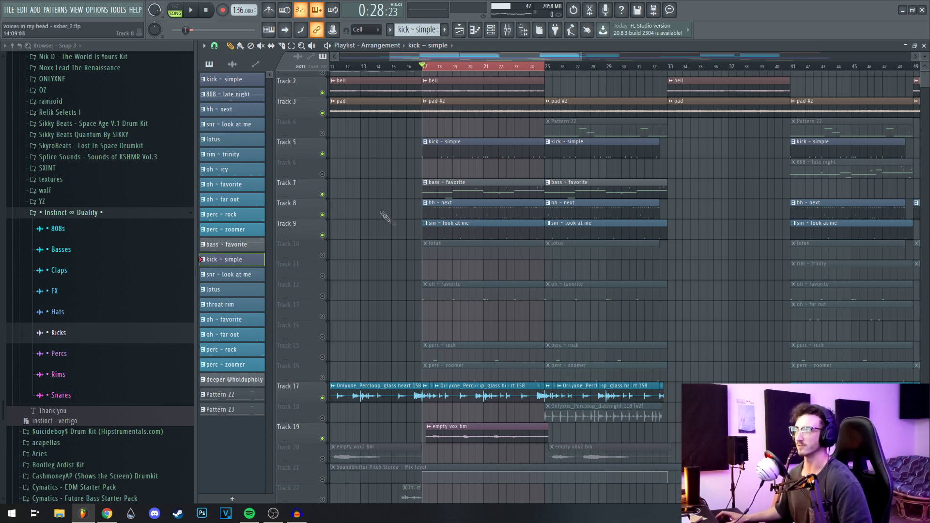
{"action": "key", "text": "F9"}
{"action": "key", "text": "space"}
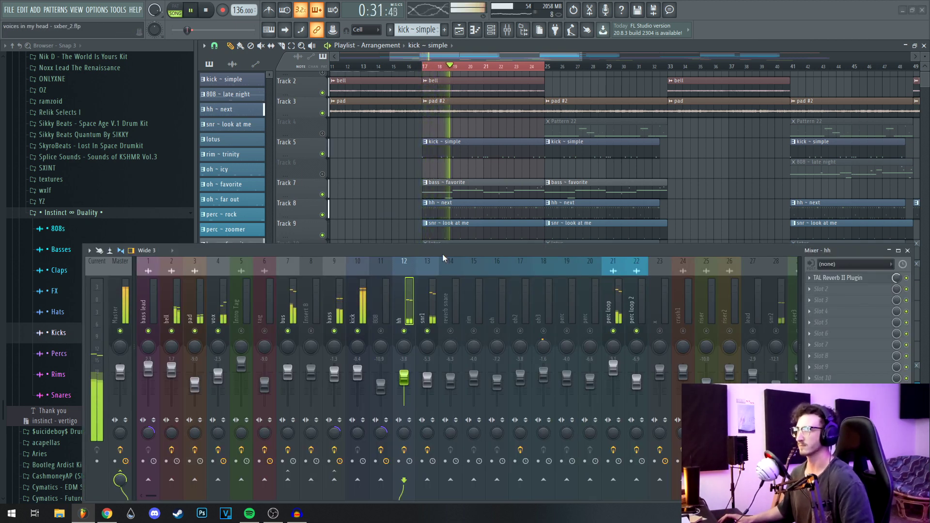
- Move the mixer aside and look through the sampler settings of the vue - top (snare) channel
{"action": "left_click_drag", "start_coordinate": [447, 249], "coordinate": [417, 170]}
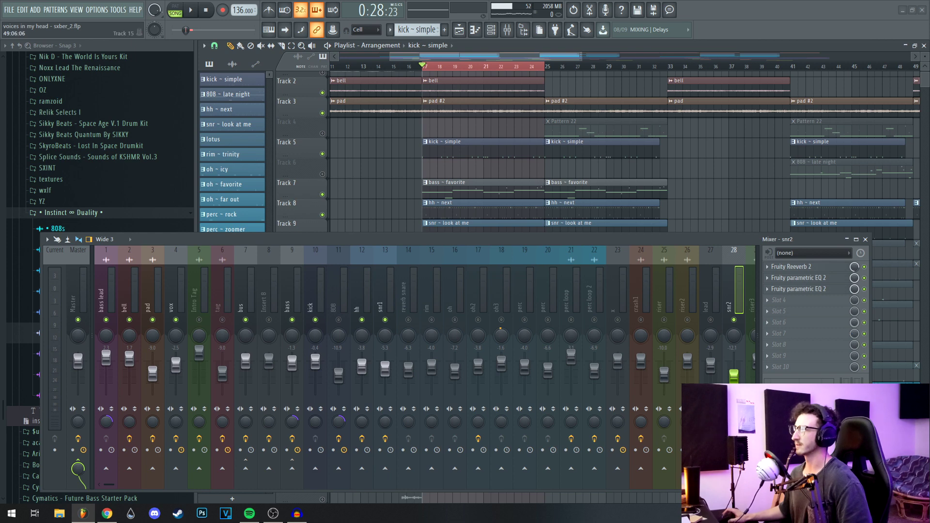
{"action": "left_click_drag", "start_coordinate": [623, 242], "coordinate": [637, 407]}
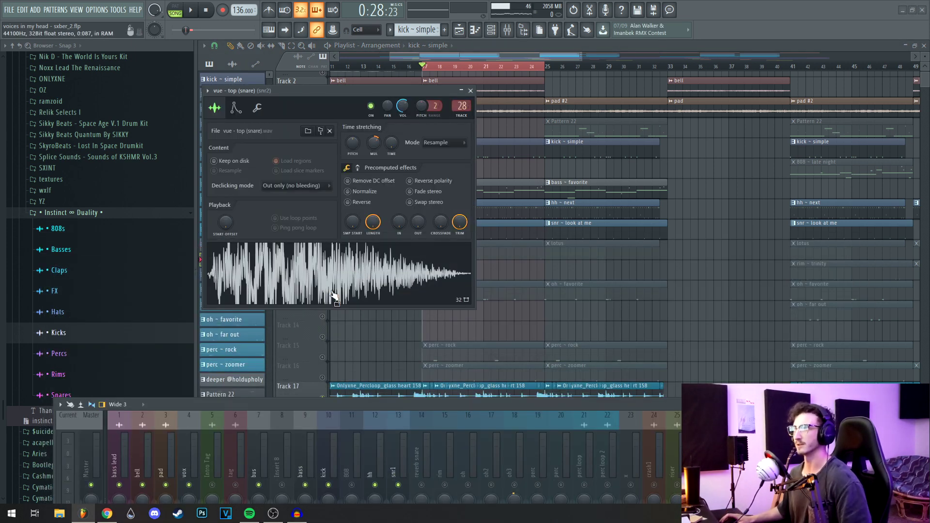
{"action": "left_click_drag", "start_coordinate": [412, 212], "coordinate": [509, 249]}
{"action": "left_click", "coordinate": [566, 129]}
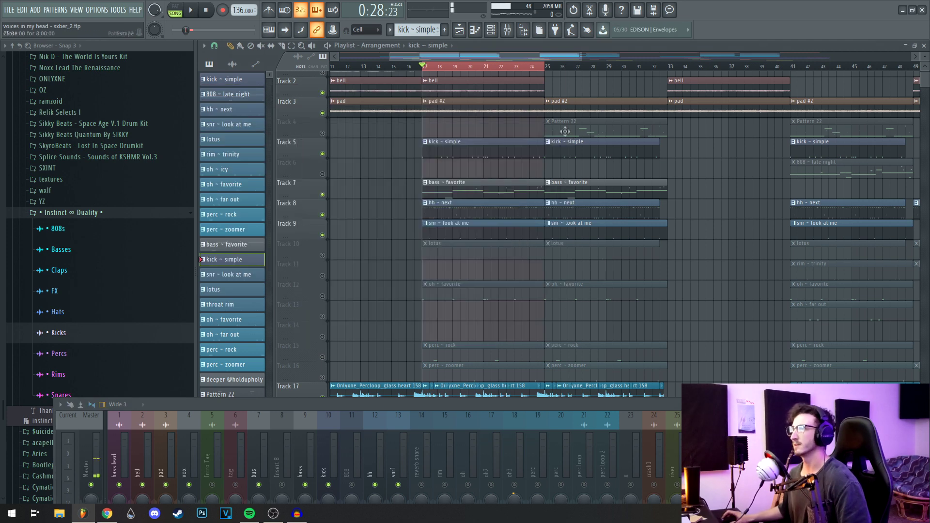
{"action": "key", "text": "space"}
{"action": "left_click_drag", "start_coordinate": [542, 406], "coordinate": [549, 245]}
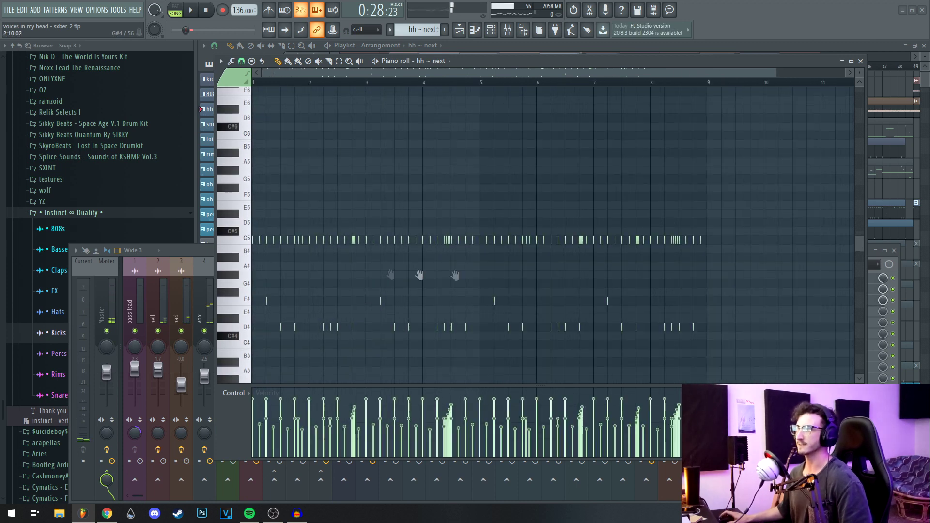
- Examine the hh ~ next pattern in the piano roll, selecting the lower notes on D4 and F4
{"action": "left_click_drag", "start_coordinate": [419, 275], "coordinate": [455, 266]}
{"action": "scroll", "coordinate": [297, 312], "scroll_direction": "up", "scroll_amount": 3}
{"action": "left_click_drag", "start_coordinate": [528, 302], "coordinate": [590, 294]}
{"action": "left_click_drag", "start_coordinate": [258, 327], "coordinate": [841, 268]}
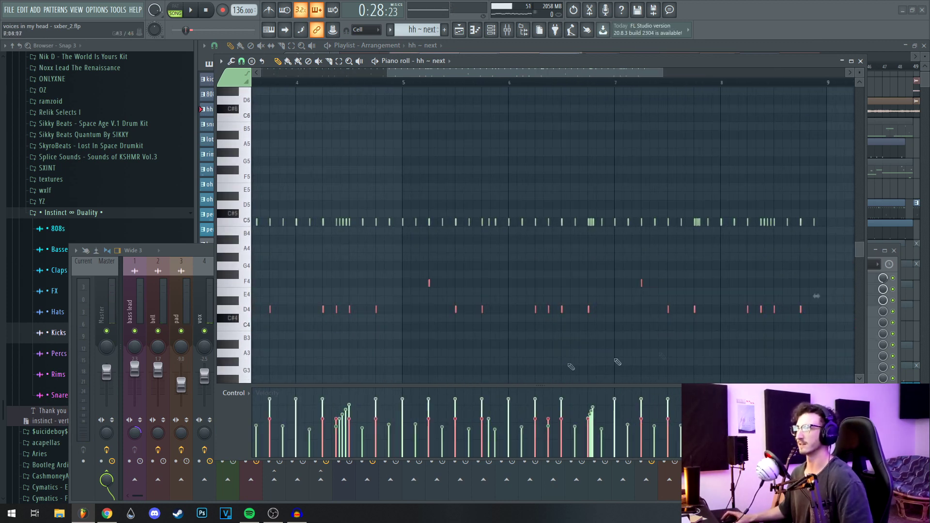
{"action": "scroll", "coordinate": [359, 346], "scroll_direction": "down", "scroll_amount": 3}
{"action": "scroll", "coordinate": [334, 301], "scroll_direction": "up", "scroll_amount": 1}
{"action": "left_click_drag", "start_coordinate": [324, 271], "coordinate": [500, 281]}
{"action": "right_click", "coordinate": [514, 269]}
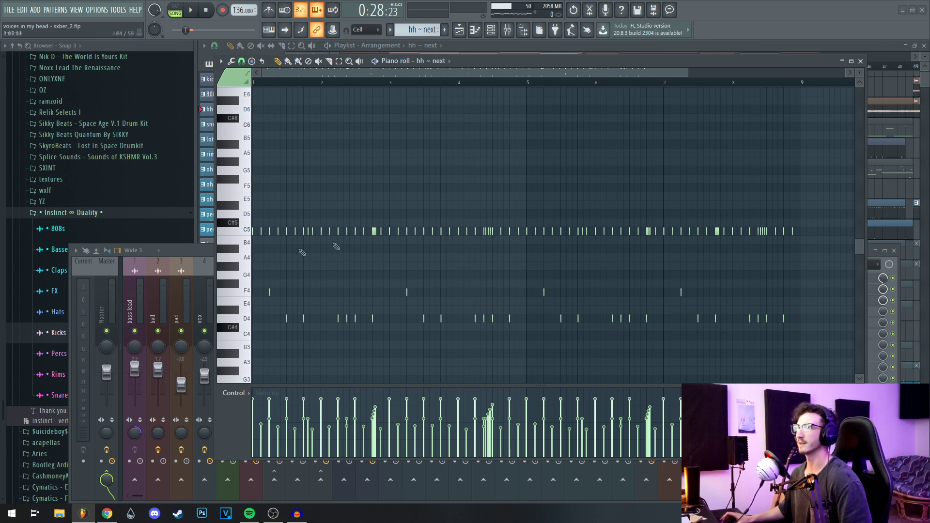
- Inspect the early bars of the hh ~ next pattern up close, marking out two areas around its notes
{"action": "scroll", "coordinate": [393, 273], "scroll_direction": "up", "scroll_amount": 2}
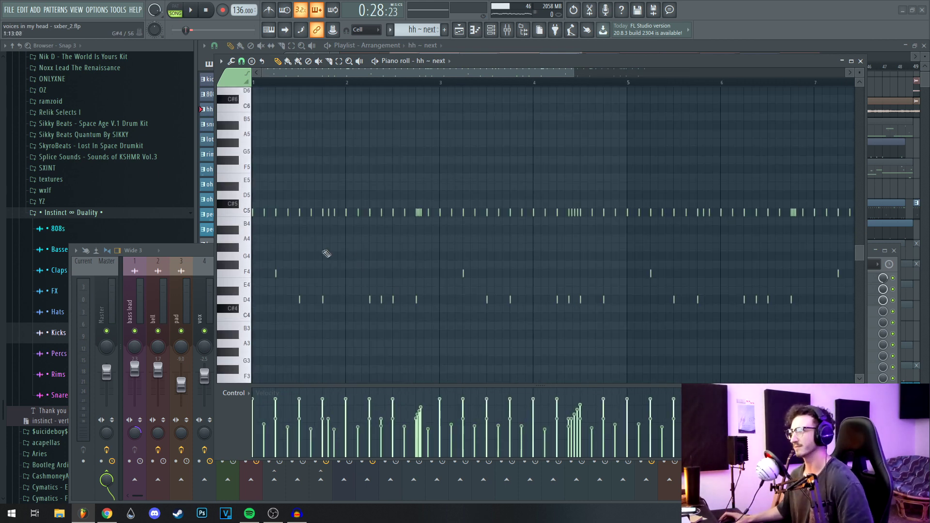
{"action": "scroll", "coordinate": [322, 280], "scroll_direction": "up", "scroll_amount": 2}
{"action": "left_click_drag", "start_coordinate": [361, 234], "coordinate": [410, 272]}
{"action": "left_click_drag", "start_coordinate": [507, 239], "coordinate": [544, 264]}
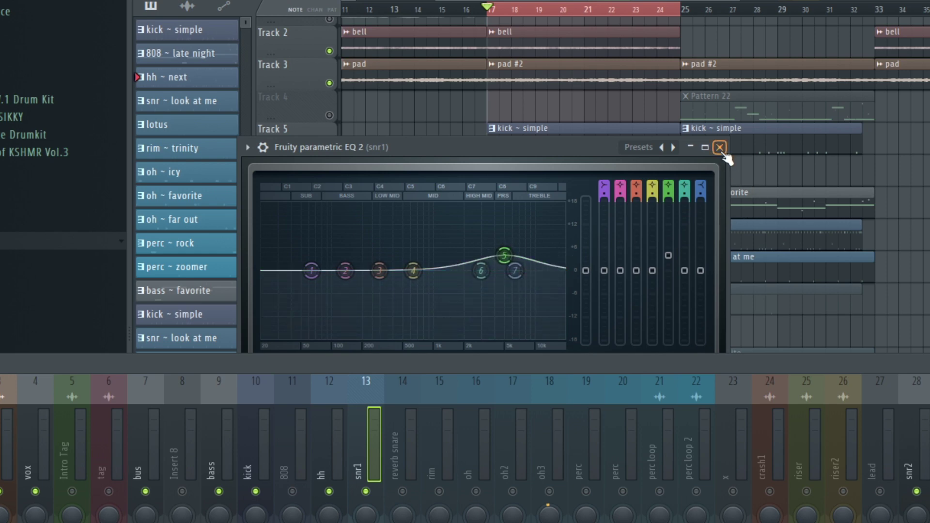
- Review the snr1 track's Fruity parametric EQ 2 curve and close the plugin
{"action": "left_click", "coordinate": [721, 149]}
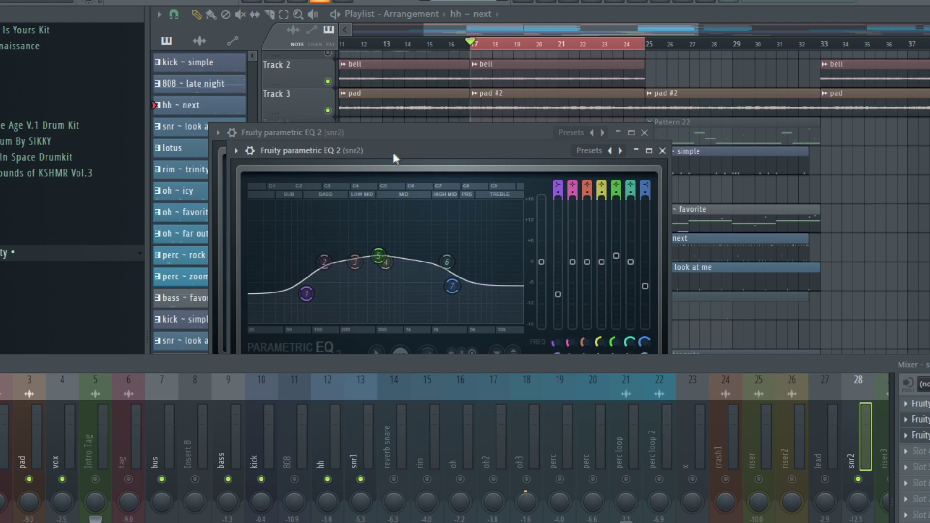
- Review the Fruity parametric EQ 2 curves on the snr2 track and clear the plugin windows and mixer from the playlist
{"action": "left_click_drag", "start_coordinate": [394, 155], "coordinate": [633, 185]}
{"action": "left_click", "coordinate": [645, 133]}
{"action": "left_click", "coordinate": [901, 181]}
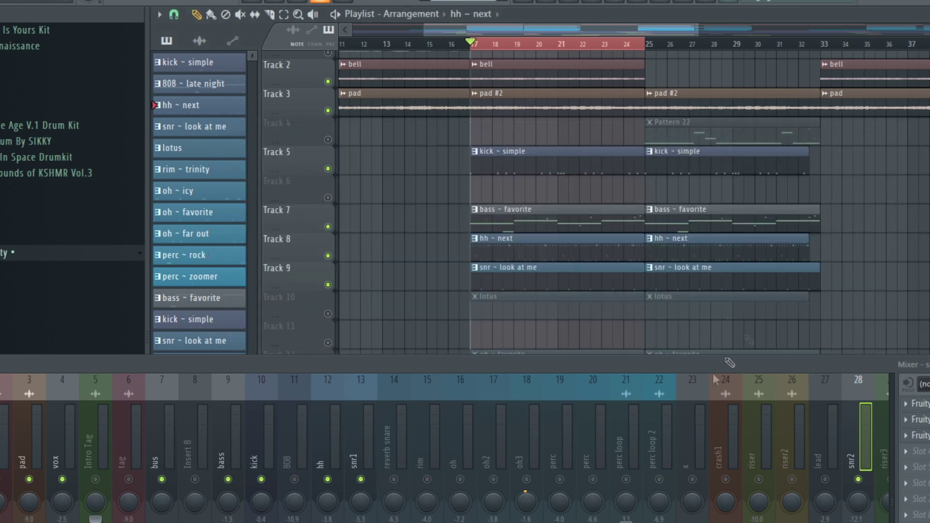
{"action": "left_click_drag", "start_coordinate": [728, 366], "coordinate": [737, 488]}
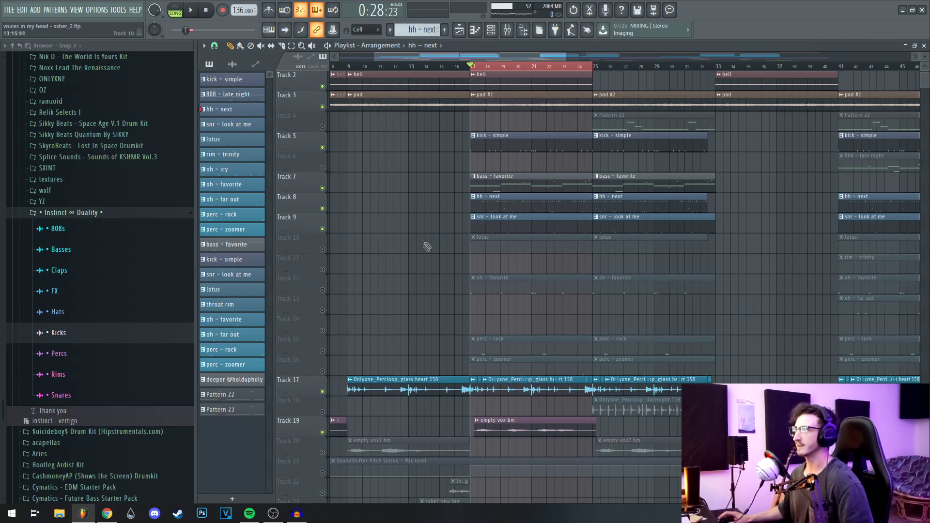
- Unmute playlist tracks 10, 11, 12, 14, 15 and 16, holding the lotus, rim, open-hat and perc patterns
{"action": "left_click", "coordinate": [322, 249]}
{"action": "left_click", "coordinate": [322, 269]}
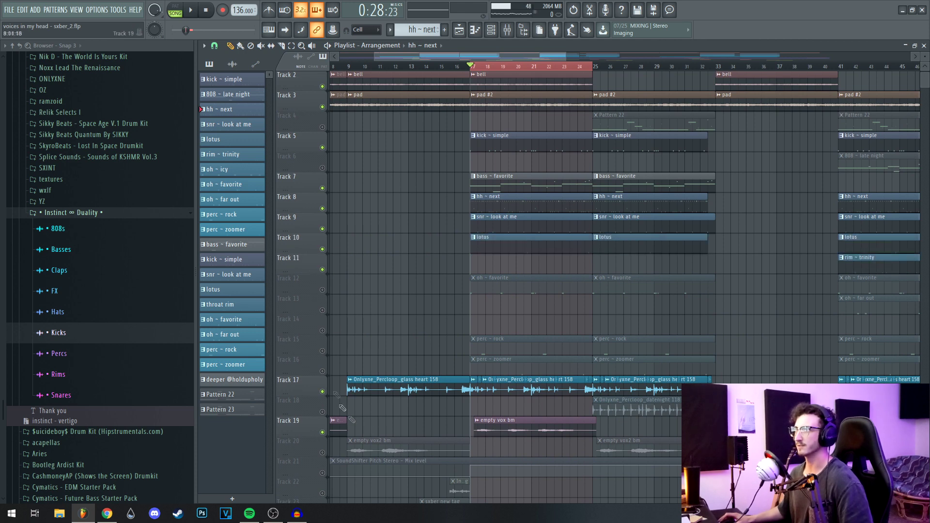
{"action": "left_click", "coordinate": [323, 290]}
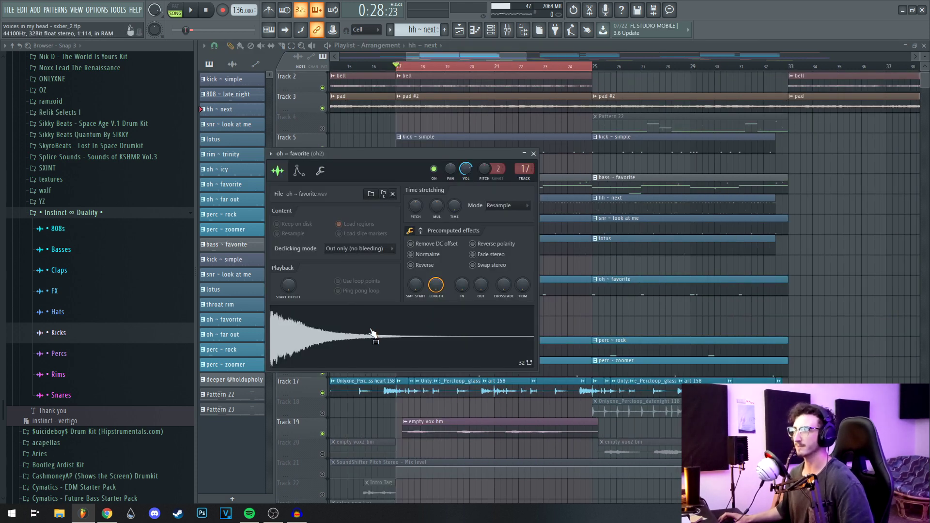
- Look through the sampler settings of the perc ~ zoomer and lotus (reverb snare) channels and close the sampler
{"action": "left_click", "coordinate": [554, 341]}
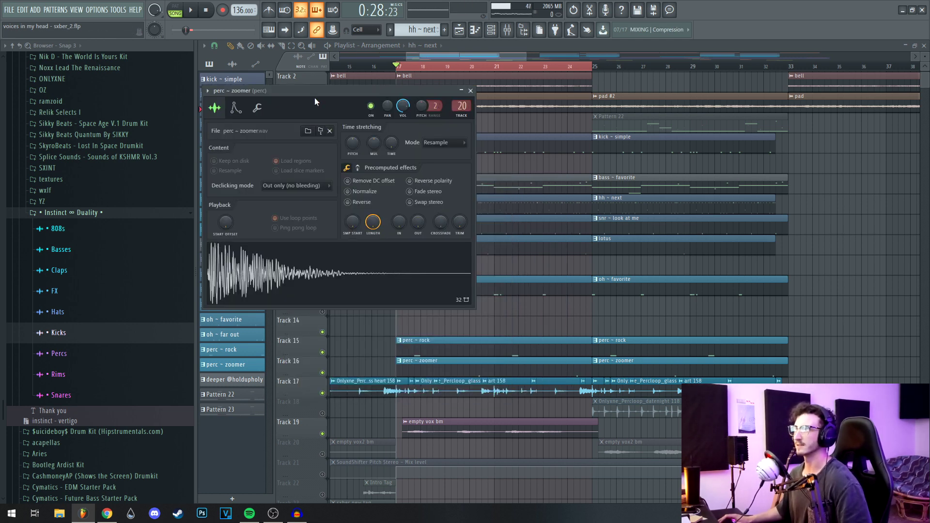
{"action": "left_click_drag", "start_coordinate": [315, 96], "coordinate": [369, 147]}
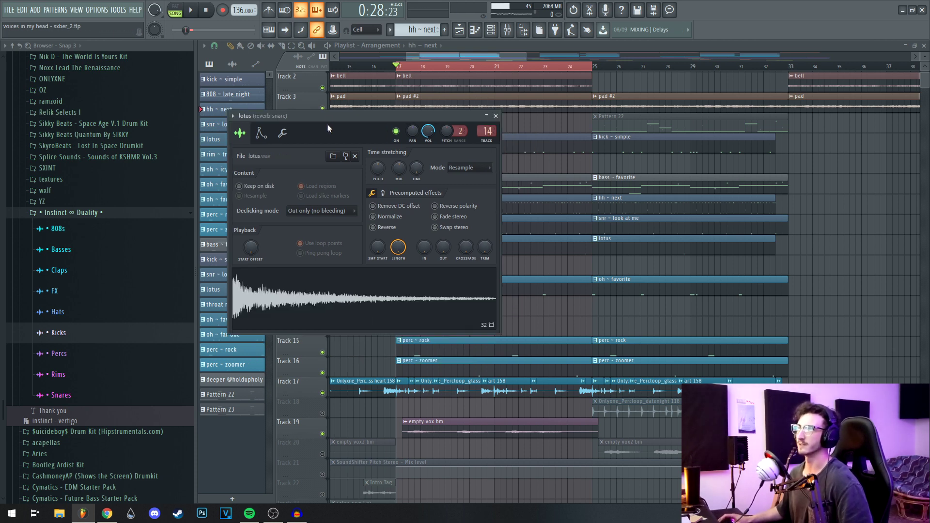
{"action": "left_click_drag", "start_coordinate": [326, 117], "coordinate": [701, 170]}
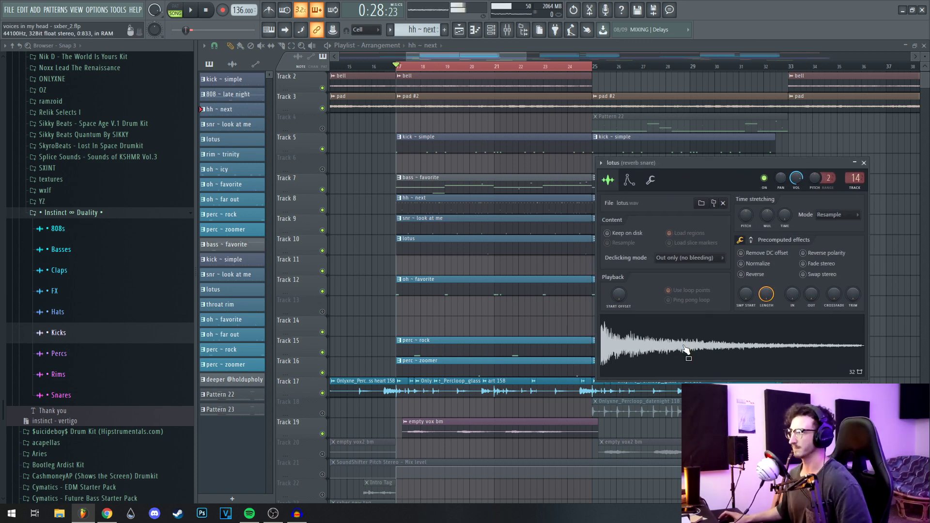
{"action": "left_click", "coordinate": [865, 163]}
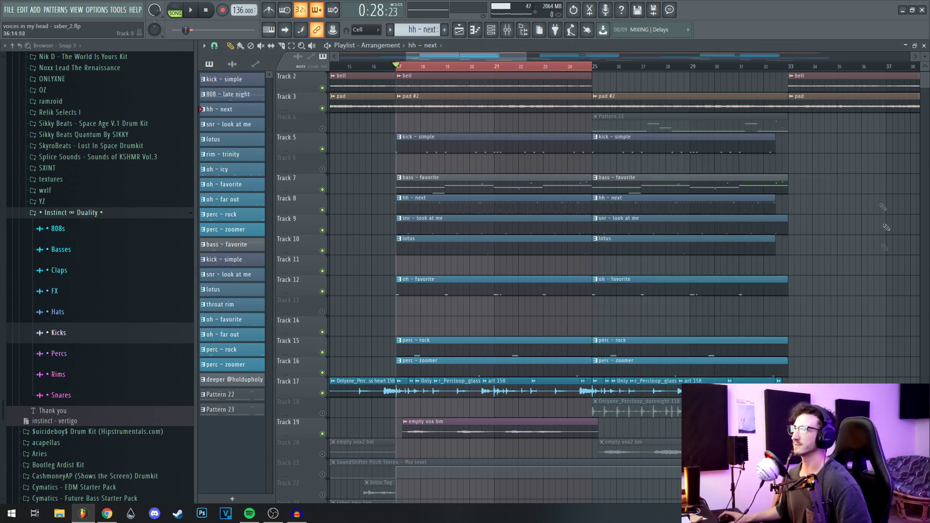
- Play the section from bar 17 with the added percussion tracks and stop playback
{"action": "scroll", "coordinate": [518, 331], "scroll_direction": "up", "scroll_amount": 3}
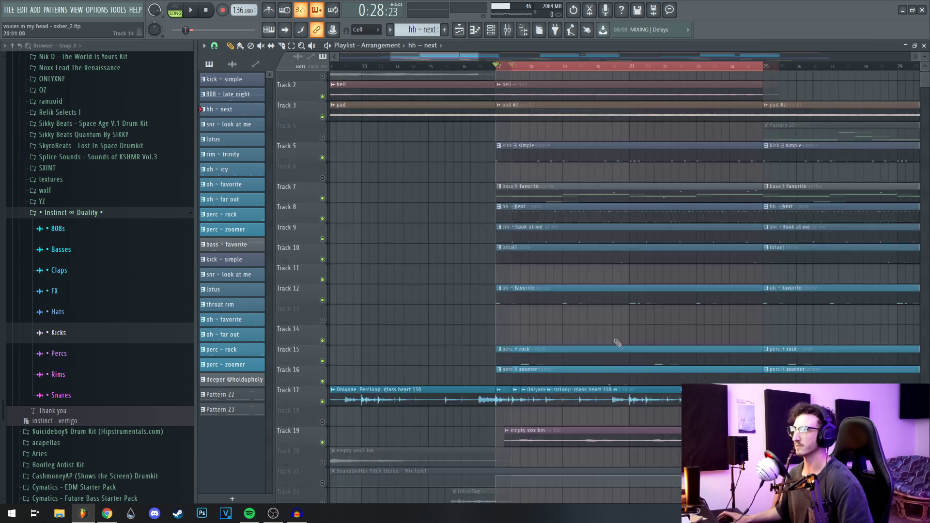
{"action": "key", "text": "space"}
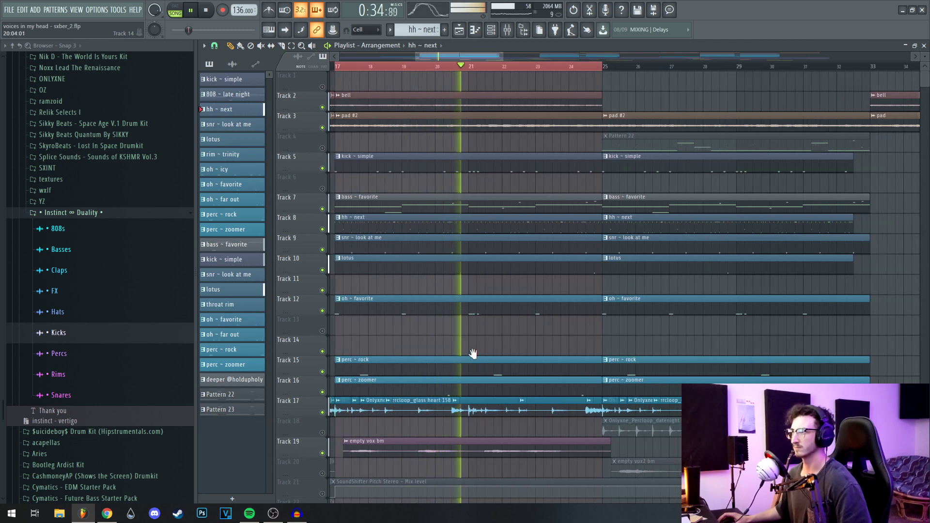
{"action": "scroll", "coordinate": [499, 357], "scroll_direction": "up", "scroll_amount": 2}
{"action": "key", "text": "space"}
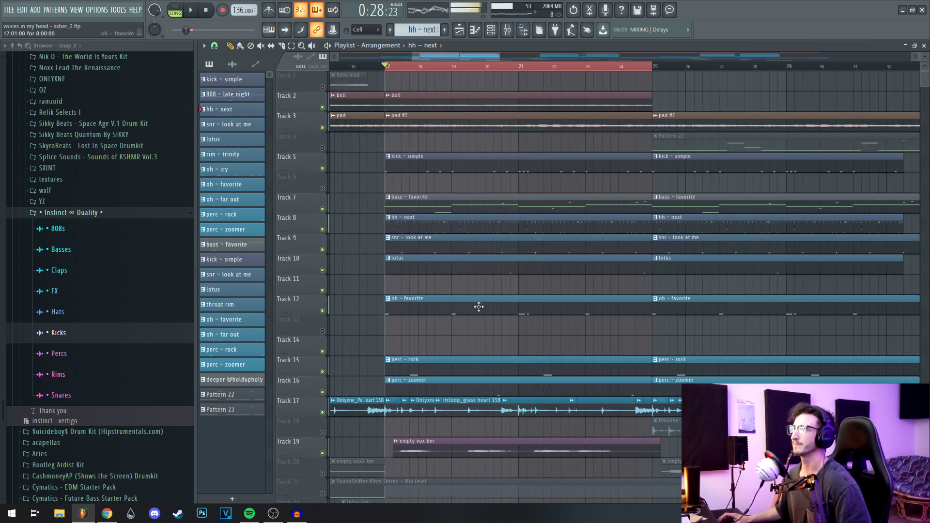
- Examine the oh ~ favorite pattern's notes and their panning in the piano roll, stop playback and return to the playlist
{"action": "double_click", "coordinate": [478, 305]}
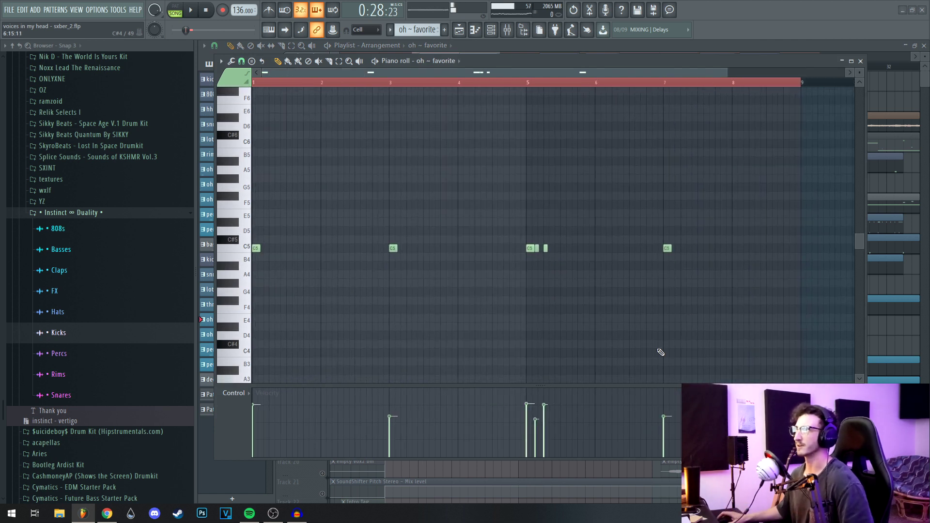
{"action": "scroll", "coordinate": [608, 235], "scroll_direction": "up", "scroll_amount": 3}
{"action": "scroll", "coordinate": [650, 209], "scroll_direction": "up", "scroll_amount": 3}
{"action": "left_click_drag", "start_coordinate": [432, 82], "coordinate": [810, 107]}
{"action": "left_click", "coordinate": [241, 61]}
{"action": "left_click", "coordinate": [258, 181]}
{"action": "left_click_drag", "start_coordinate": [411, 305], "coordinate": [419, 238]}
{"action": "scroll", "coordinate": [507, 160], "scroll_direction": "up", "scroll_amount": 2}
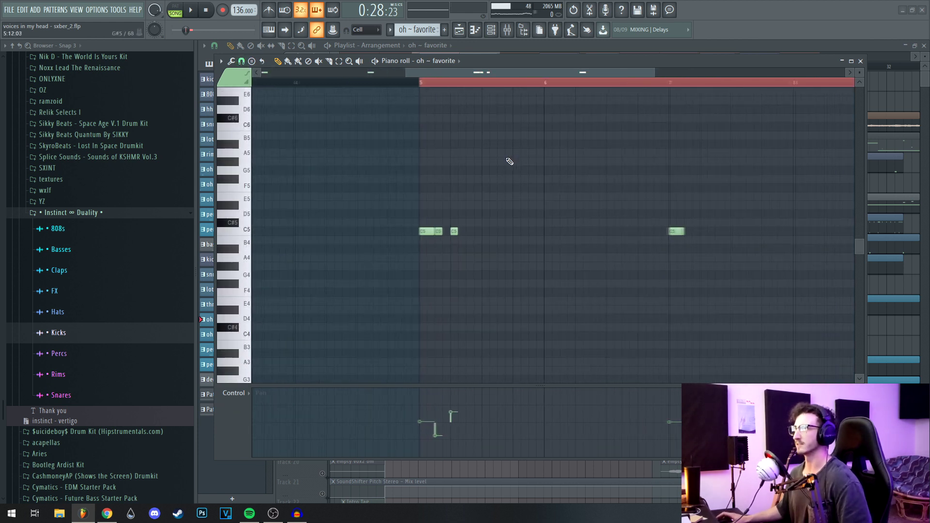
{"action": "scroll", "coordinate": [455, 197], "scroll_direction": "up", "scroll_amount": 1}
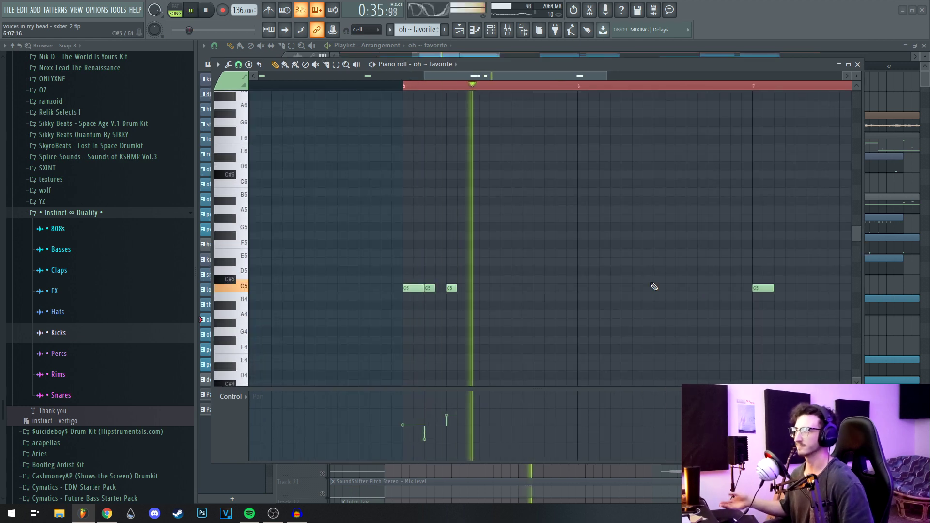
{"action": "key", "text": "space"}
{"action": "key", "text": "F7"}
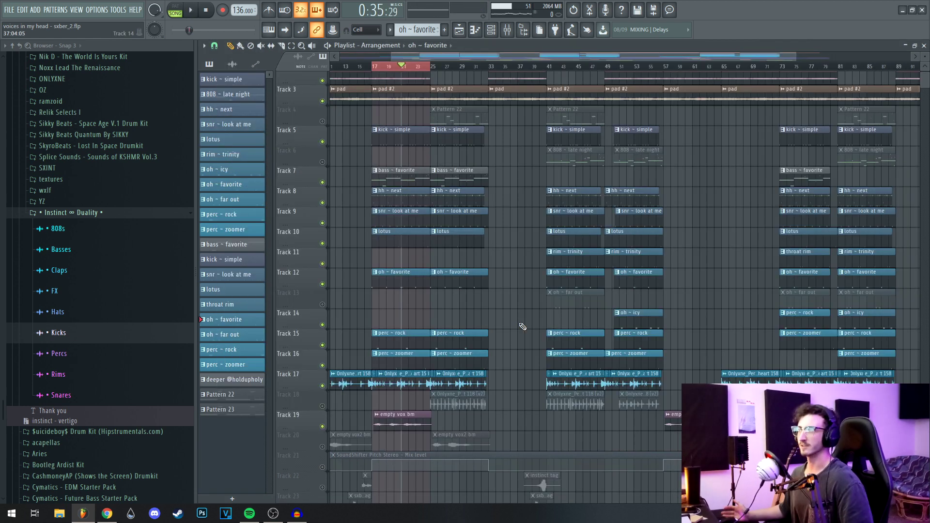
- Solo track 4 over the selected bars 25 to 32 and play its Pattern 22 lead melody in the piano roll
{"action": "scroll", "coordinate": [523, 327], "scroll_direction": "up", "scroll_amount": 1}
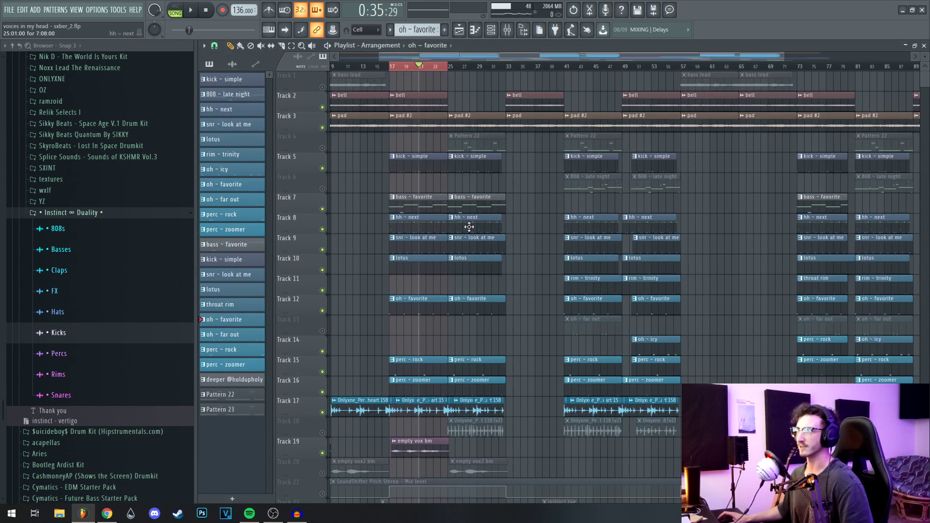
{"action": "scroll", "coordinate": [530, 165], "scroll_direction": "up", "scroll_amount": 3}
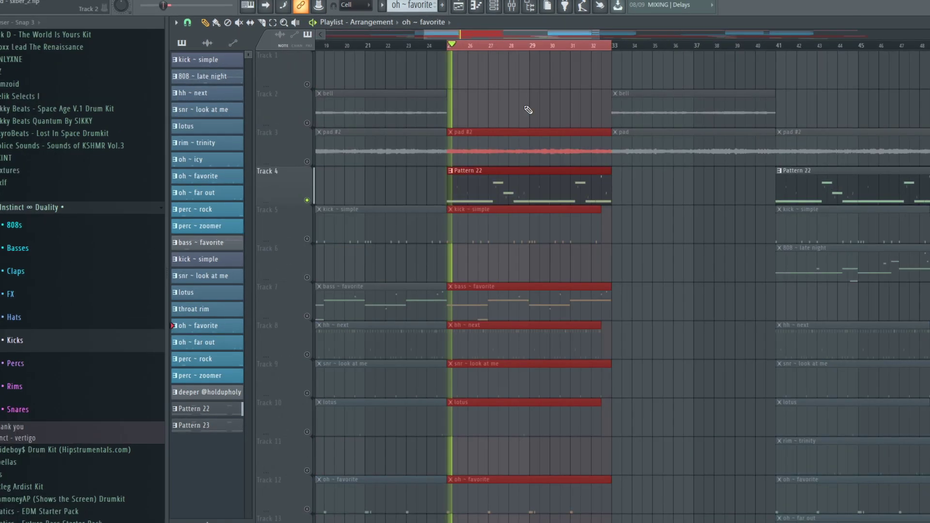
{"action": "double_click", "coordinate": [489, 193]}
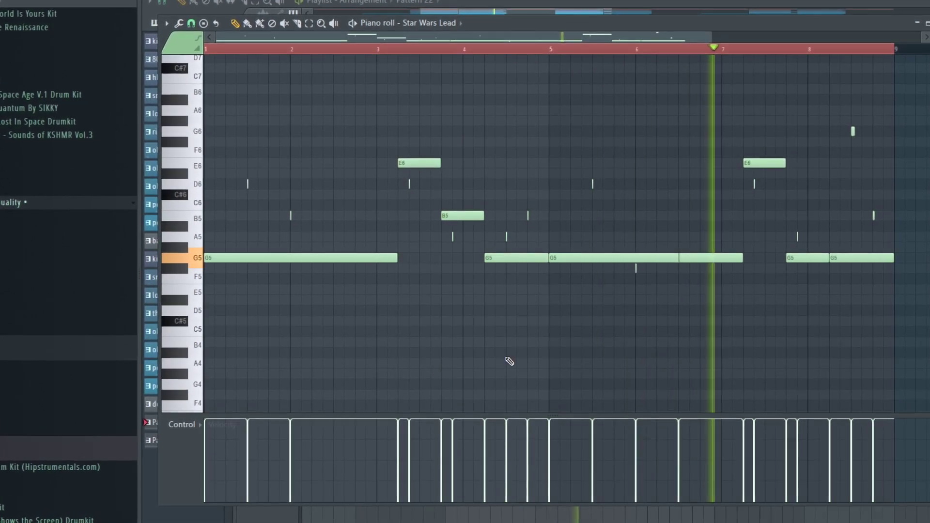
{"action": "scroll", "coordinate": [511, 346], "scroll_direction": "down", "scroll_amount": 2}
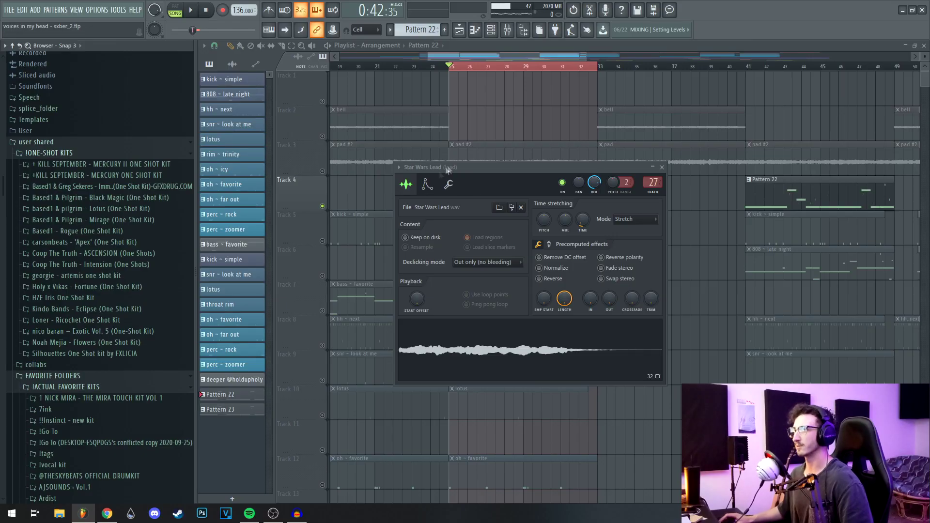
- Check the Star Wars Lead sampler's time-stretching mode and the Loner - Ricochet One Shot Kit folder, closing the sampler
{"action": "left_click", "coordinate": [92, 321]}
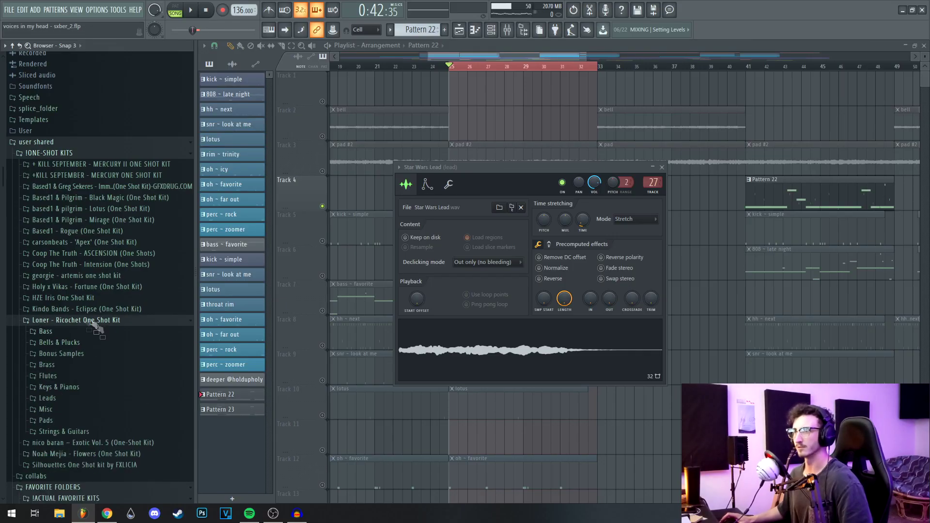
{"action": "left_click", "coordinate": [68, 320]}
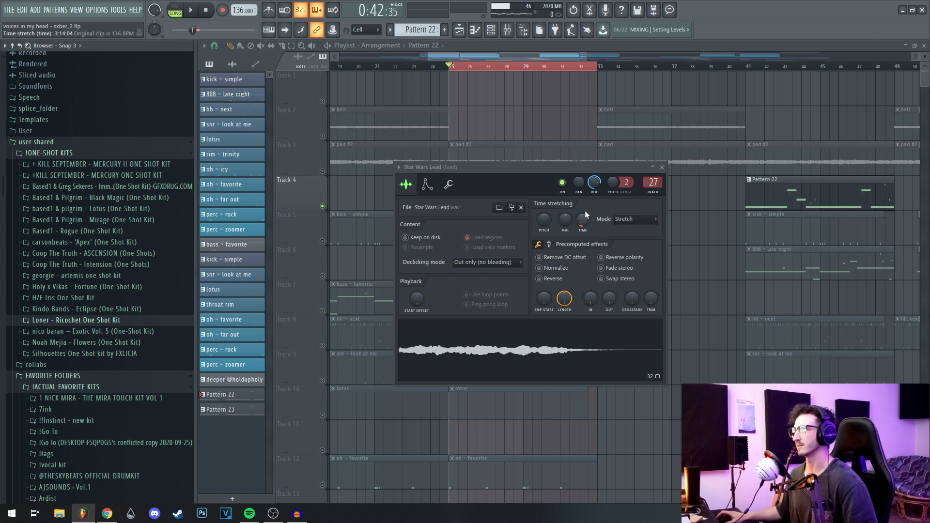
{"action": "left_click", "coordinate": [648, 222]}
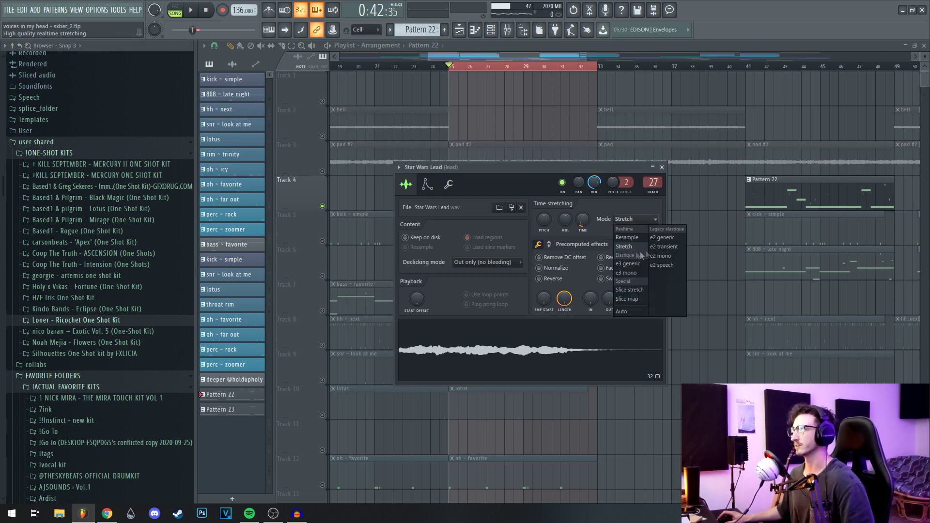
{"action": "left_click", "coordinate": [575, 208]}
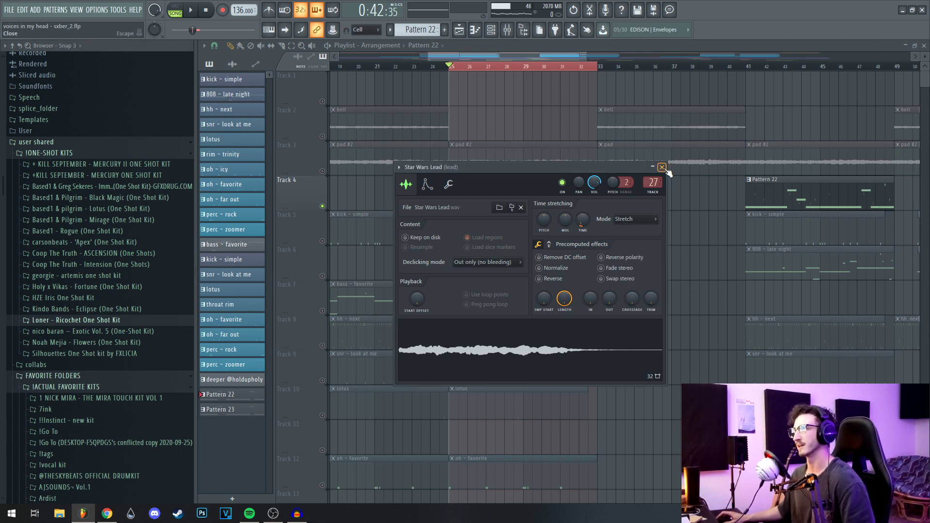
{"action": "left_click", "coordinate": [662, 167]}
- Examine the Star Wars Lead notes of Pattern 22 from start to end in the piano roll and close it
{"action": "double_click", "coordinate": [398, 179]}
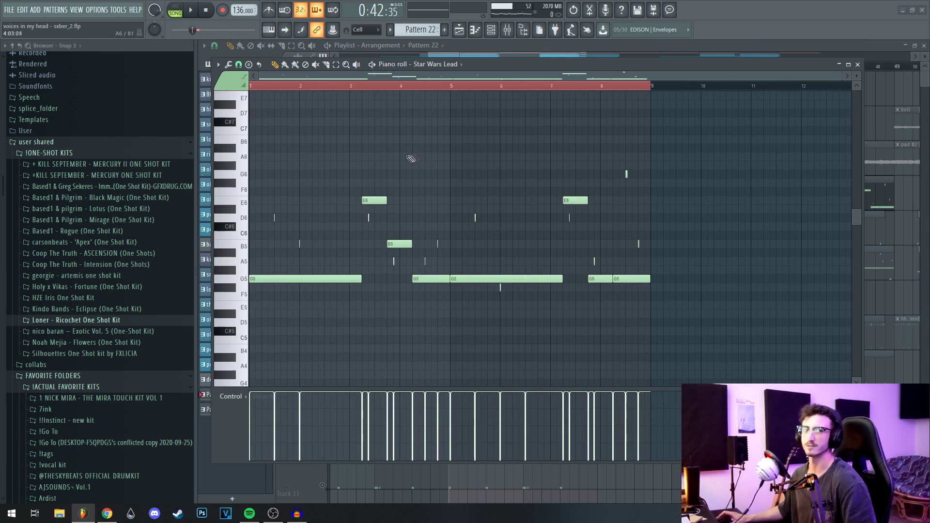
{"action": "scroll", "coordinate": [411, 159], "scroll_direction": "up", "scroll_amount": 3}
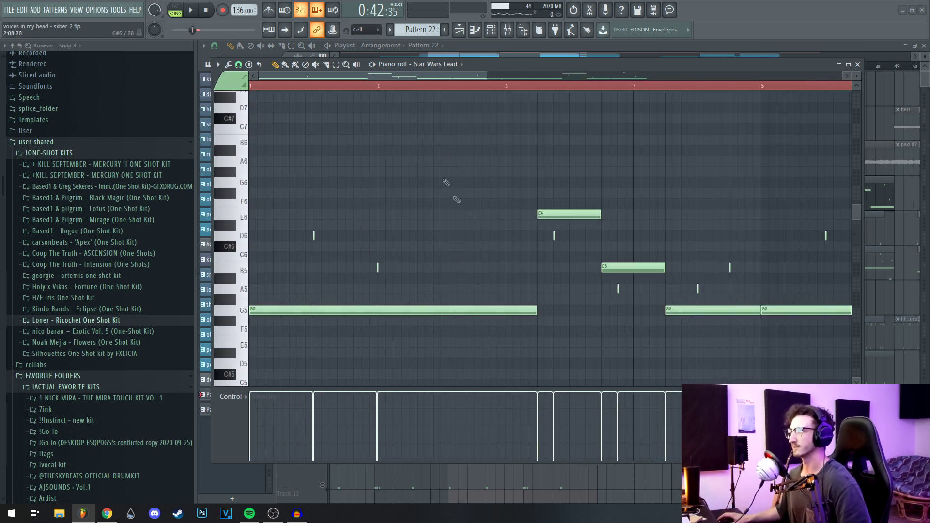
{"action": "scroll", "coordinate": [446, 182], "scroll_direction": "up", "scroll_amount": 2}
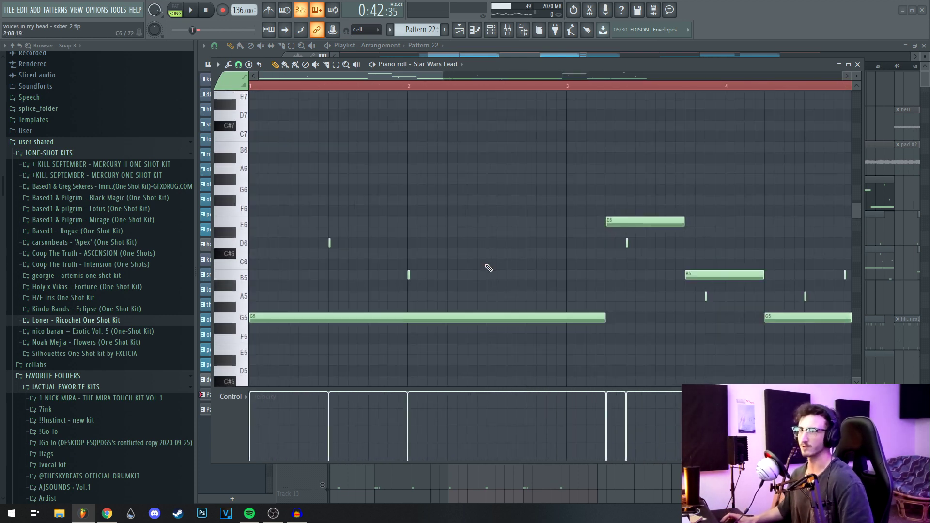
{"action": "scroll", "coordinate": [485, 281], "scroll_direction": "down", "scroll_amount": 1}
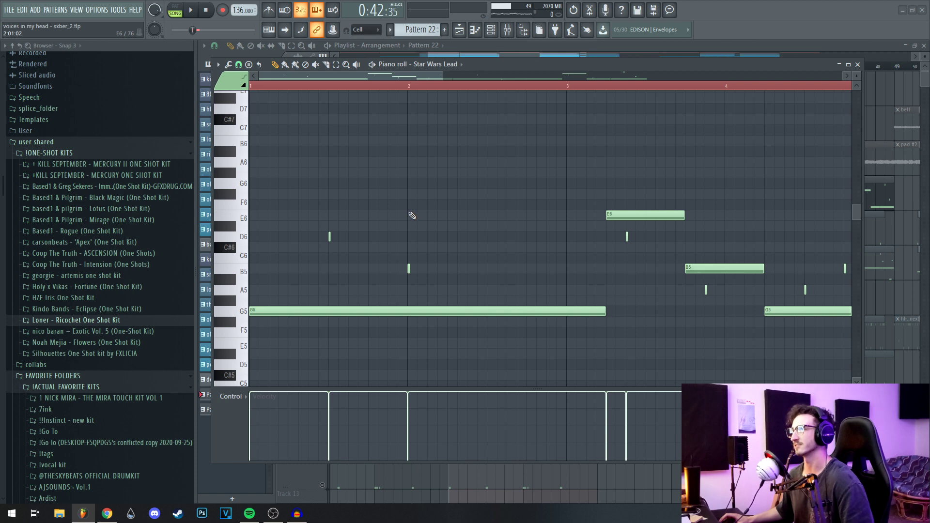
{"action": "scroll", "coordinate": [485, 228], "scroll_direction": "down", "scroll_amount": 3}
{"action": "scroll", "coordinate": [458, 210], "scroll_direction": "down", "scroll_amount": 3}
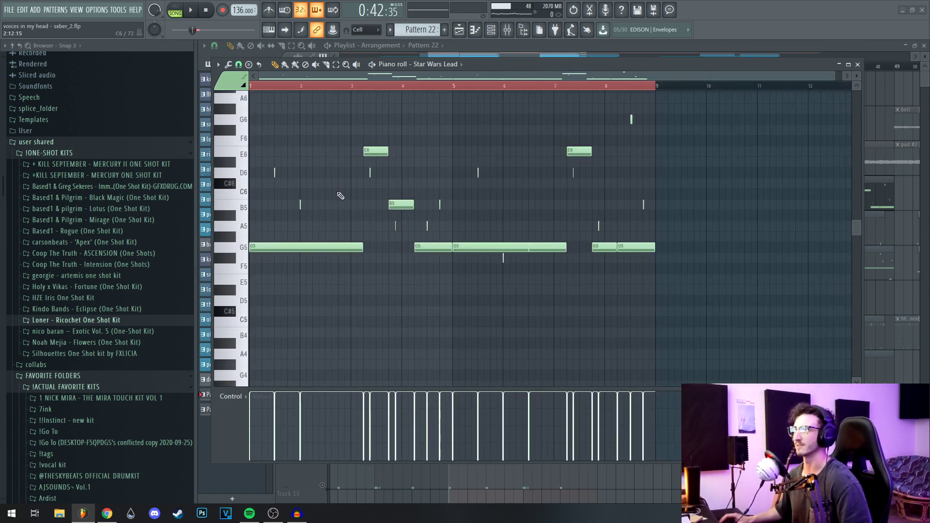
{"action": "scroll", "coordinate": [375, 271], "scroll_direction": "up", "scroll_amount": 3}
{"action": "scroll", "coordinate": [630, 204], "scroll_direction": "up", "scroll_amount": 4}
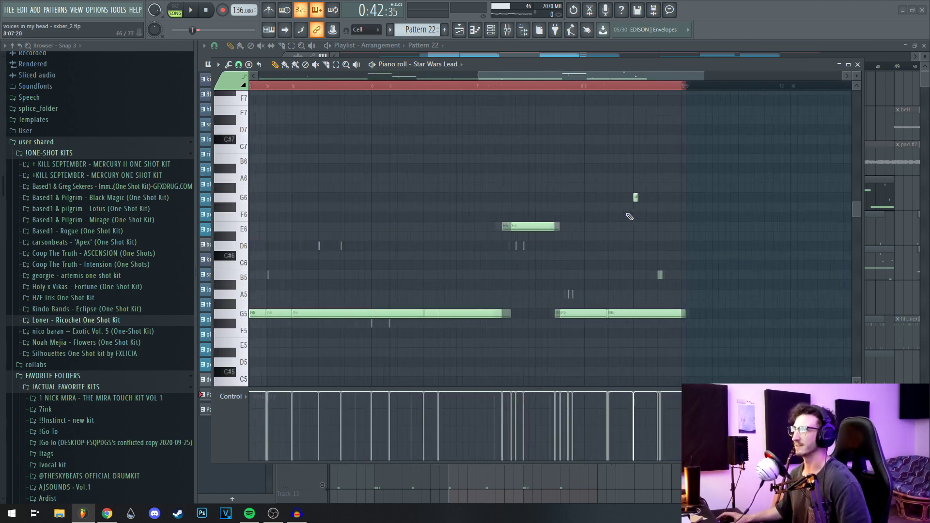
{"action": "scroll", "coordinate": [582, 233], "scroll_direction": "left", "scroll_amount": 8}
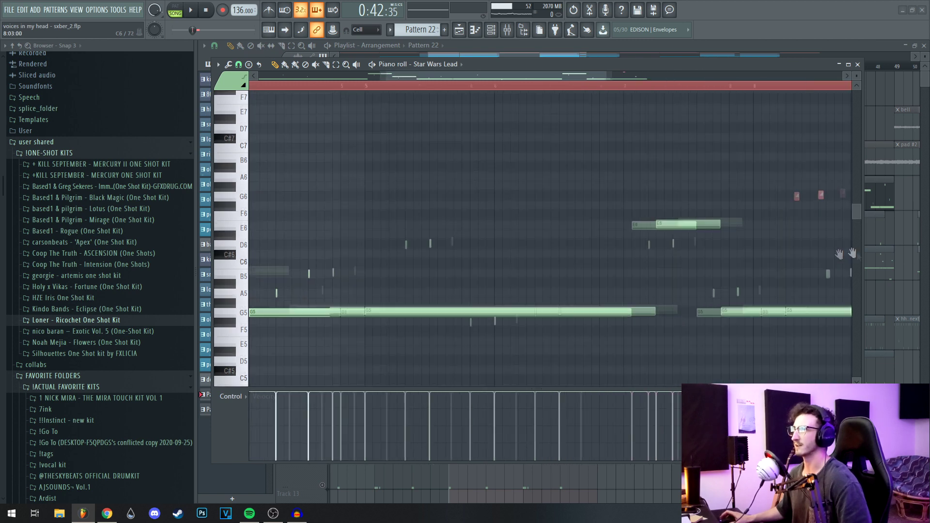
{"action": "scroll", "coordinate": [469, 264], "scroll_direction": "down", "scroll_amount": 4}
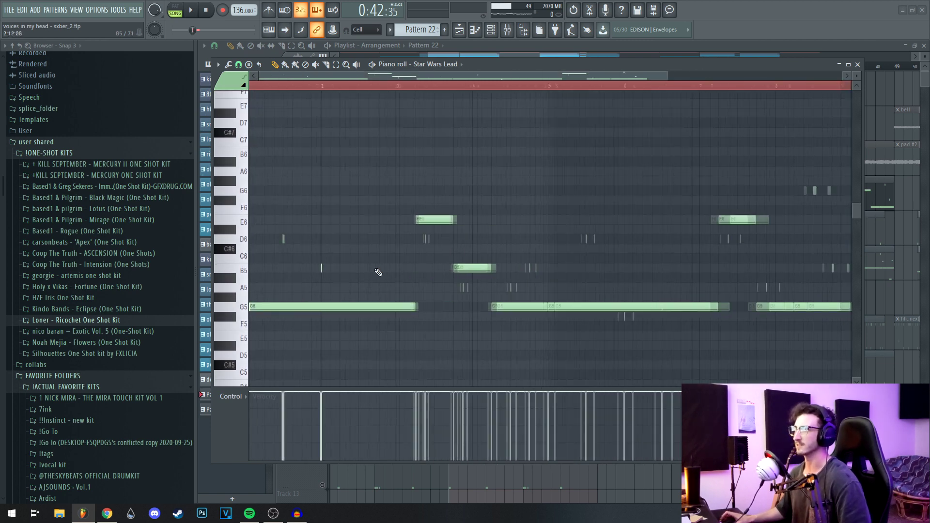
{"action": "left_click", "coordinate": [858, 64]}
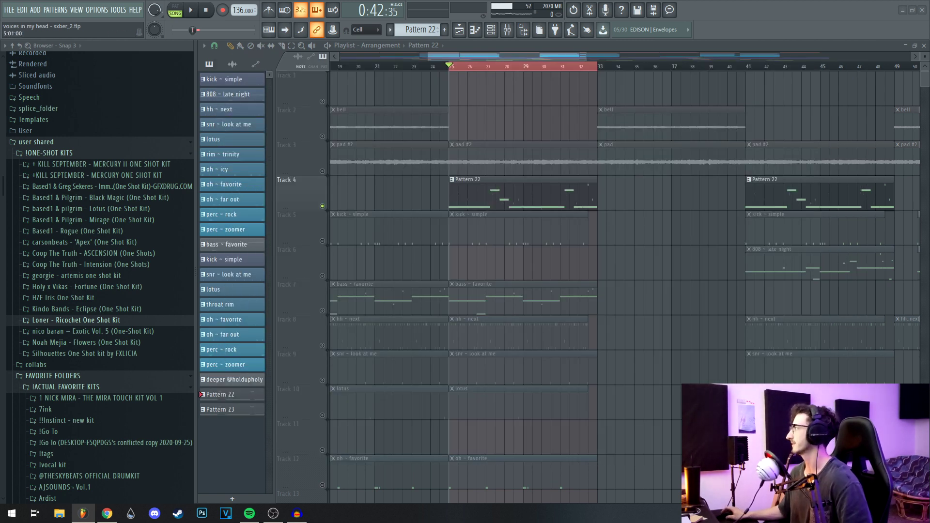
- Review the lead mixer track's Fruity Parametric EQ 2, ValhallaVintageVerb and Comeback Kid settings, closing each plugin
{"action": "key", "text": "F9"}
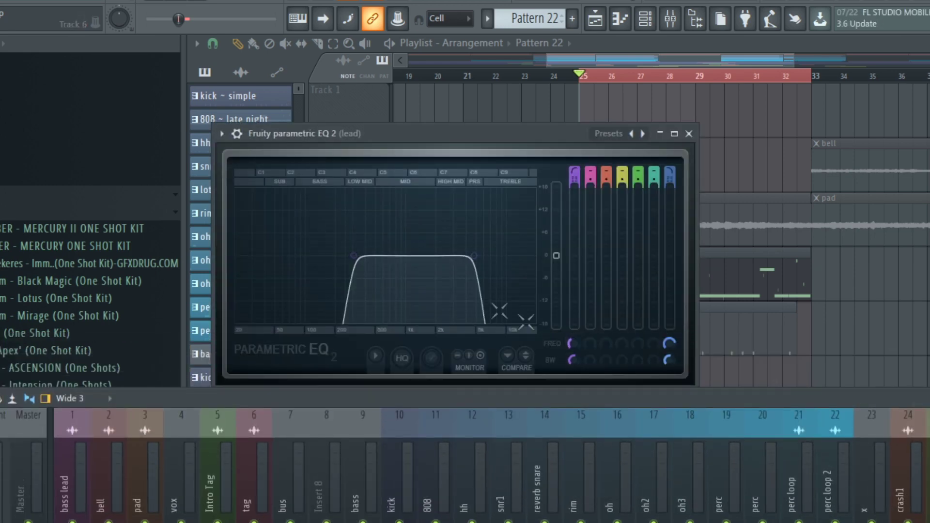
{"action": "left_click", "coordinate": [689, 133]}
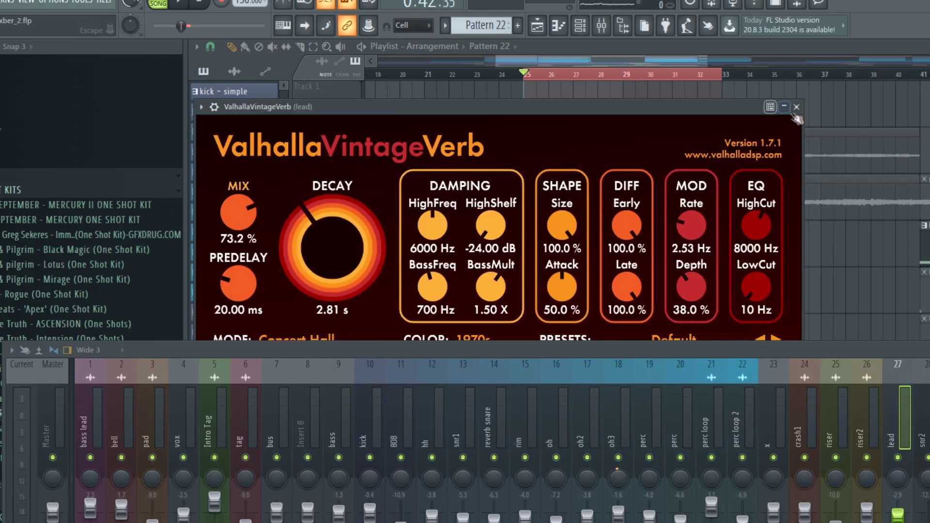
{"action": "left_click", "coordinate": [796, 107]}
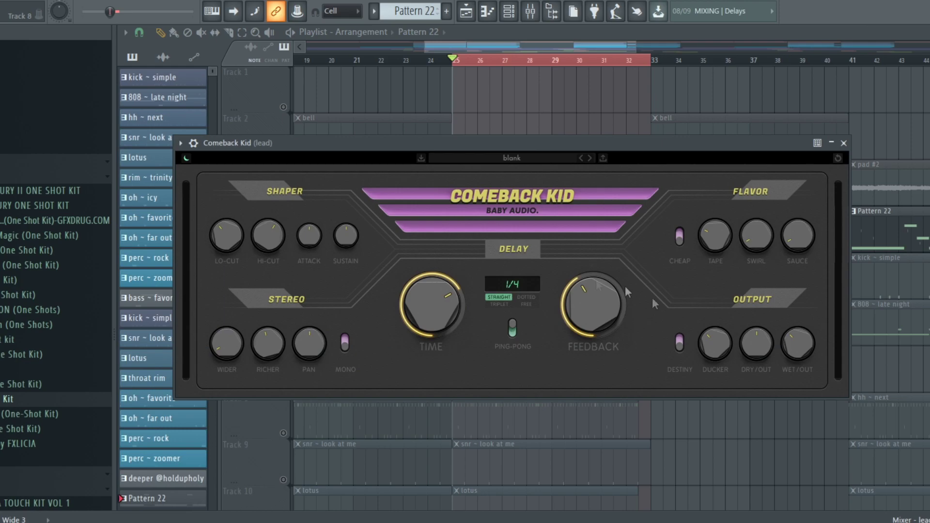
{"action": "left_click", "coordinate": [844, 143]}
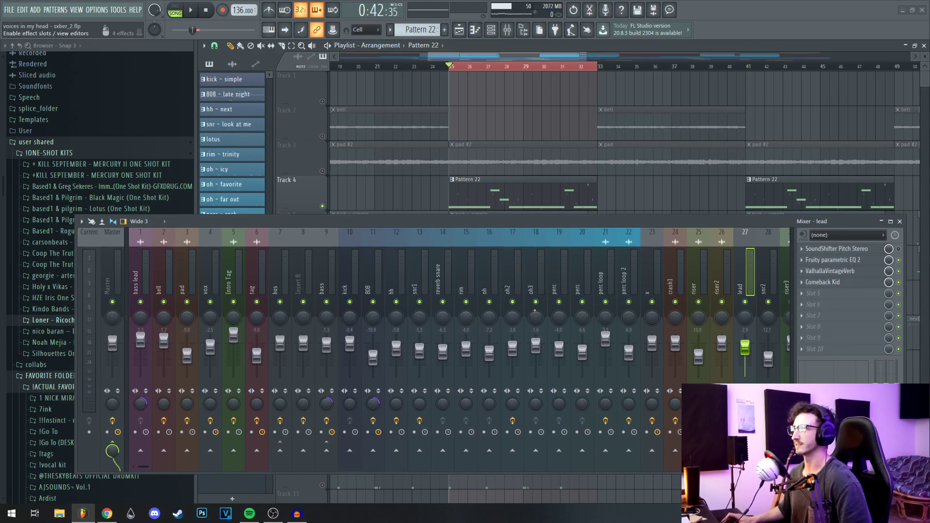
- Play the soloed Pattern 22 lead with its mixer track in view, moving the mixer lower, and close the mixer
{"action": "key", "text": "space"}
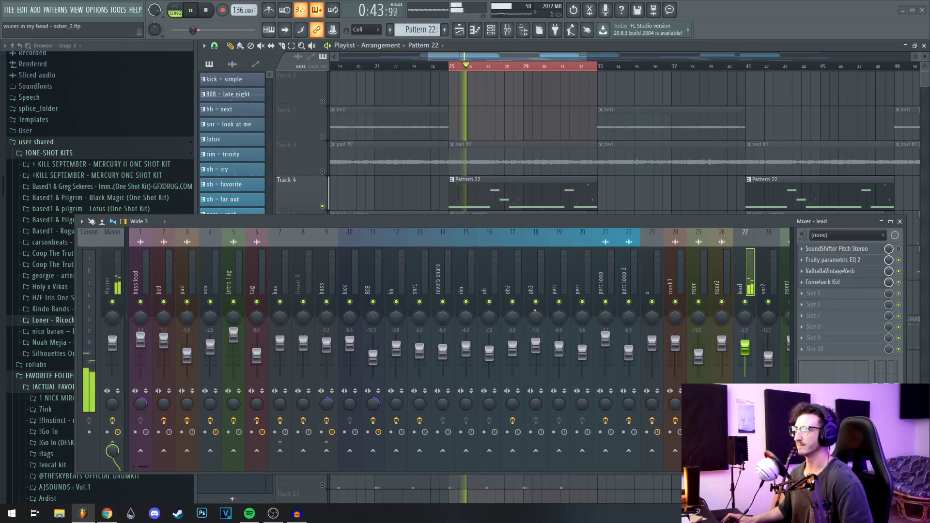
{"action": "key", "text": "space"}
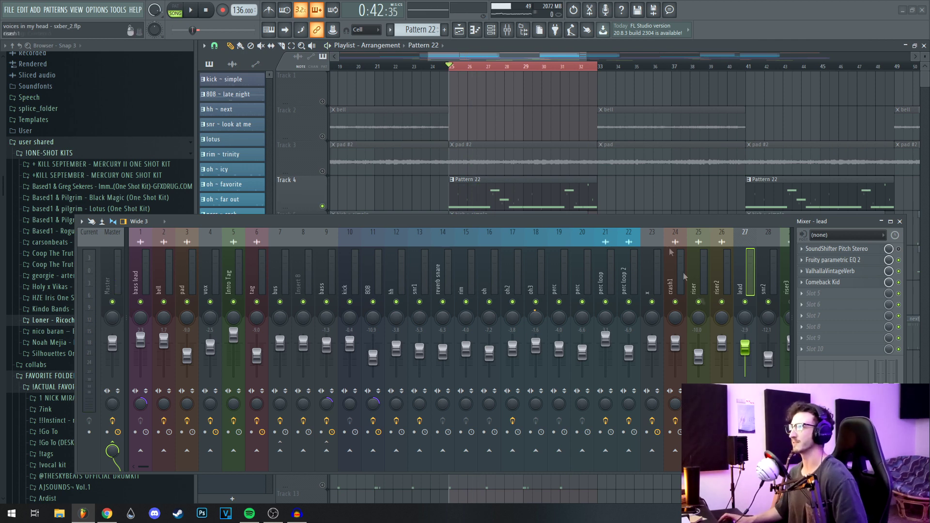
{"action": "left_click_drag", "start_coordinate": [643, 219], "coordinate": [609, 240]}
{"action": "key", "text": "space"}
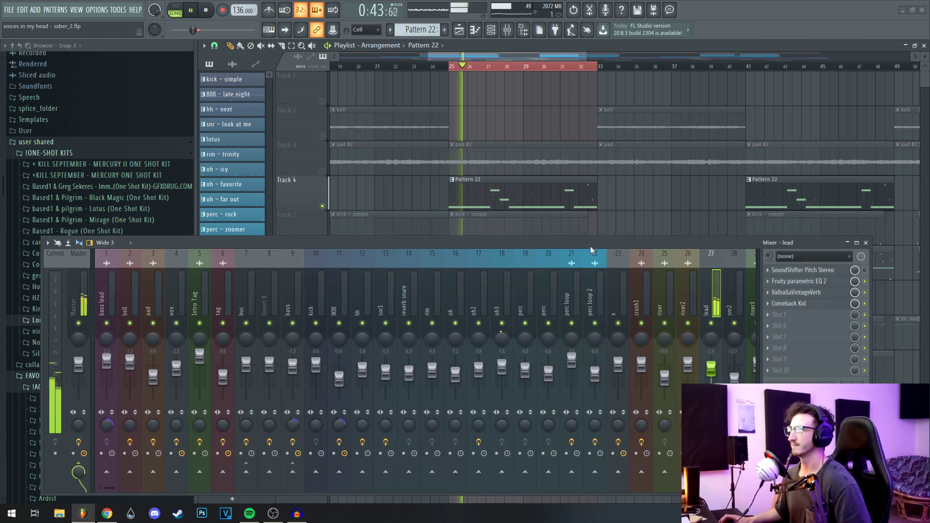
{"action": "key", "text": "space"}
{"action": "left_click_drag", "start_coordinate": [587, 243], "coordinate": [569, 258]}
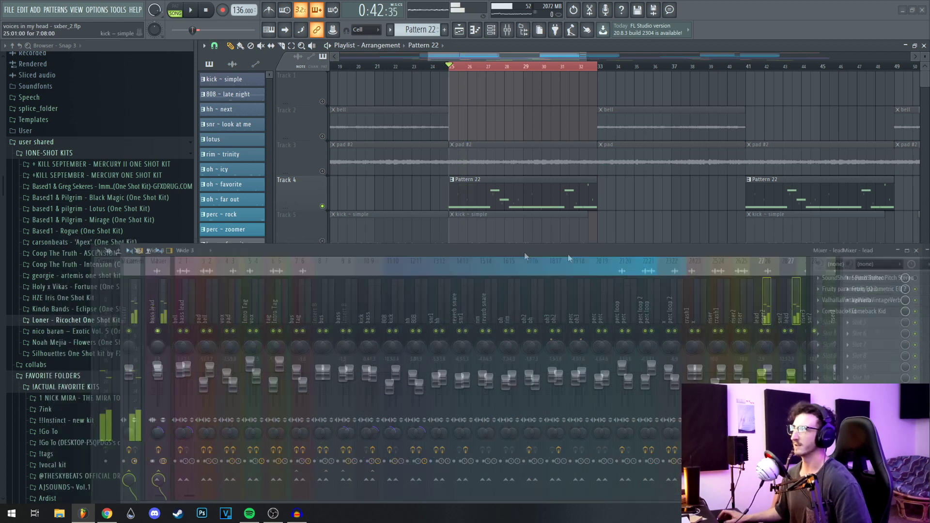
{"action": "key", "text": "F9"}
- Unsolo track 4 and play bars 25 to 32 with all tracks sounding
{"action": "left_click", "coordinate": [423, 217]}
{"action": "key", "text": "space"}
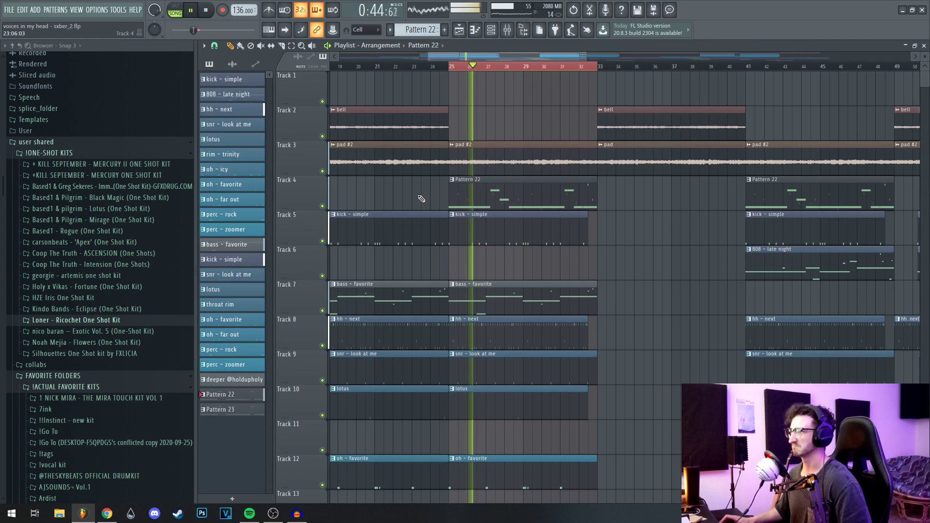
{"action": "scroll", "coordinate": [412, 194], "scroll_direction": "down", "scroll_amount": 2}
{"action": "scroll", "coordinate": [413, 187], "scroll_direction": "down", "scroll_amount": 2}
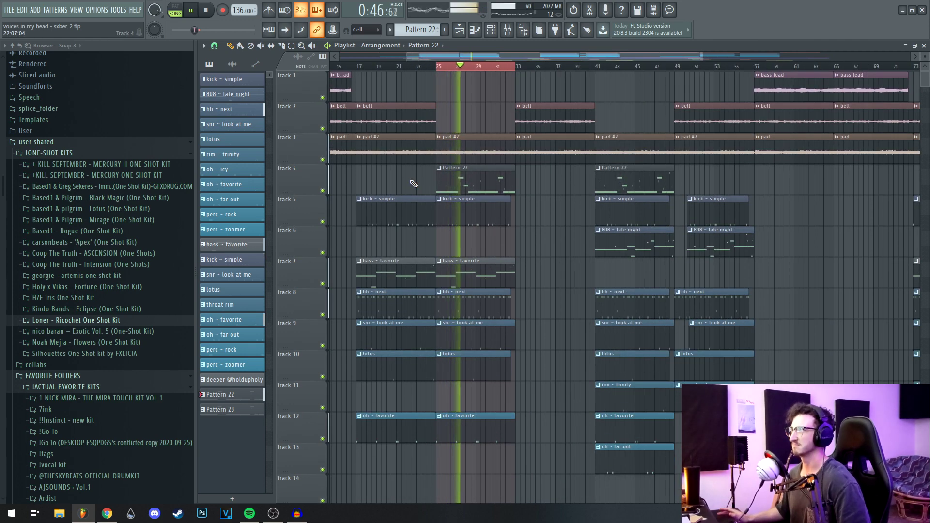
{"action": "left_click_drag", "start_coordinate": [412, 183], "coordinate": [662, 166]}
{"action": "scroll", "coordinate": [483, 224], "scroll_direction": "down", "scroll_amount": 3}
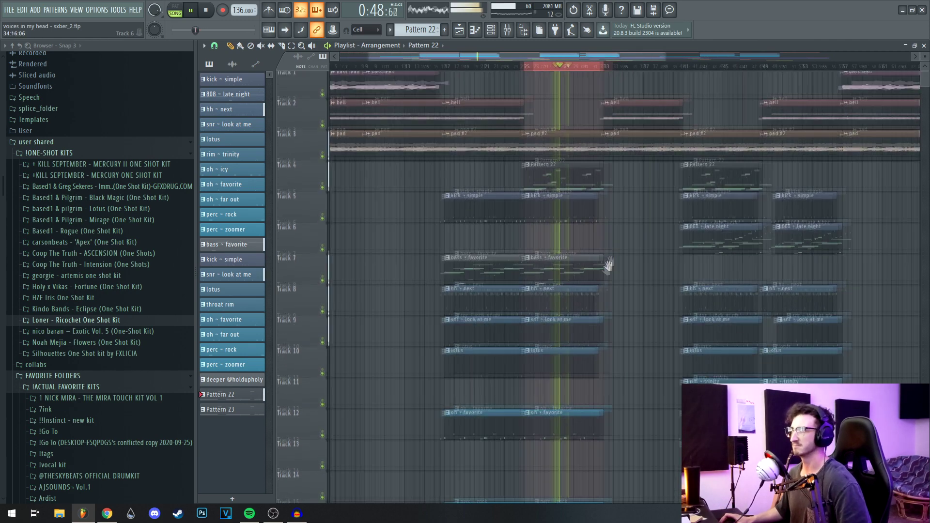
{"action": "key", "text": "space"}
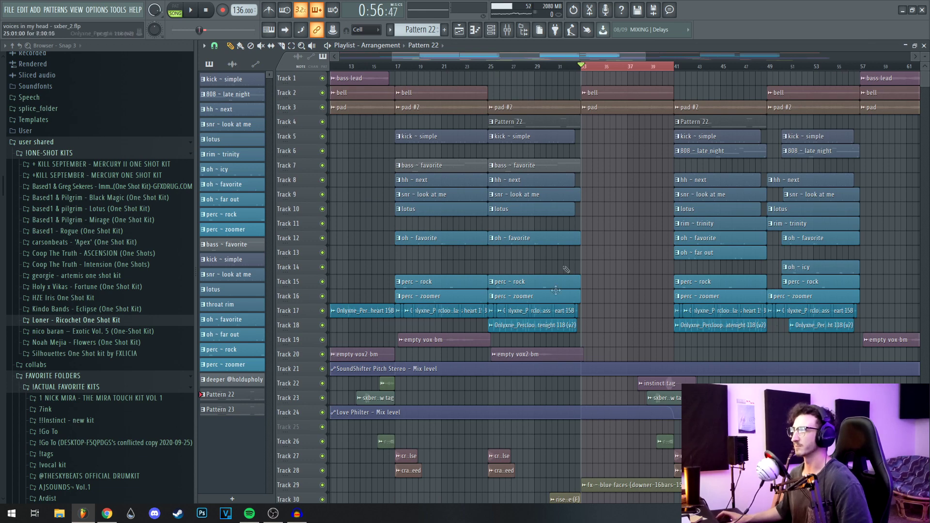
- Highlight the bell and pad clips of bars 33 to 40, clear the highlight and set the time selection to bars 41 to 48
{"action": "left_click_drag", "start_coordinate": [650, 263], "coordinate": [558, 194]}
{"action": "left_click_drag", "start_coordinate": [587, 86], "coordinate": [576, 144]}
{"action": "scroll", "coordinate": [571, 192], "scroll_direction": "up", "scroll_amount": 3}
{"action": "left_click_drag", "start_coordinate": [571, 191], "coordinate": [566, 191]}
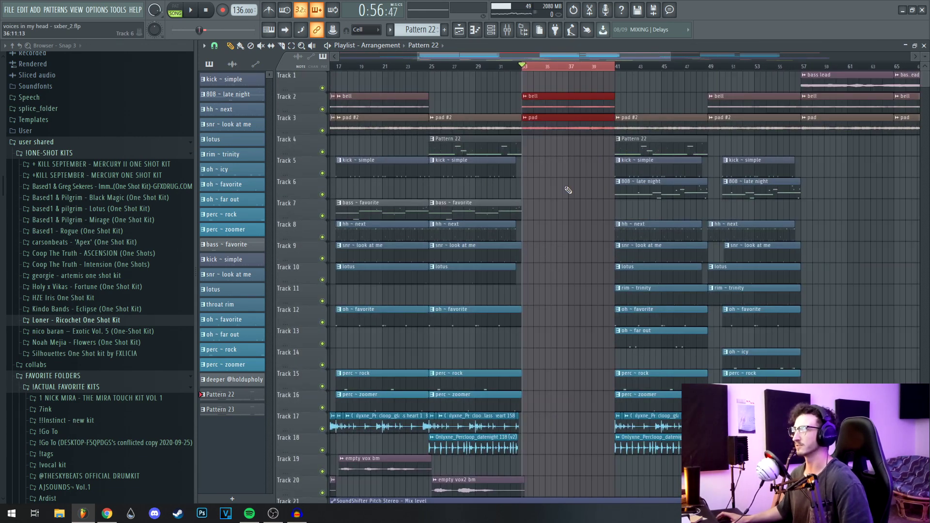
{"action": "left_click_drag", "start_coordinate": [557, 323], "coordinate": [461, 273]}
{"action": "left_click_drag", "start_coordinate": [490, 68], "coordinate": [583, 78]}
{"action": "left_click", "coordinate": [448, 235], "text": "ctrl"}
{"action": "left_click_drag", "start_coordinate": [434, 210], "coordinate": [429, 218]}
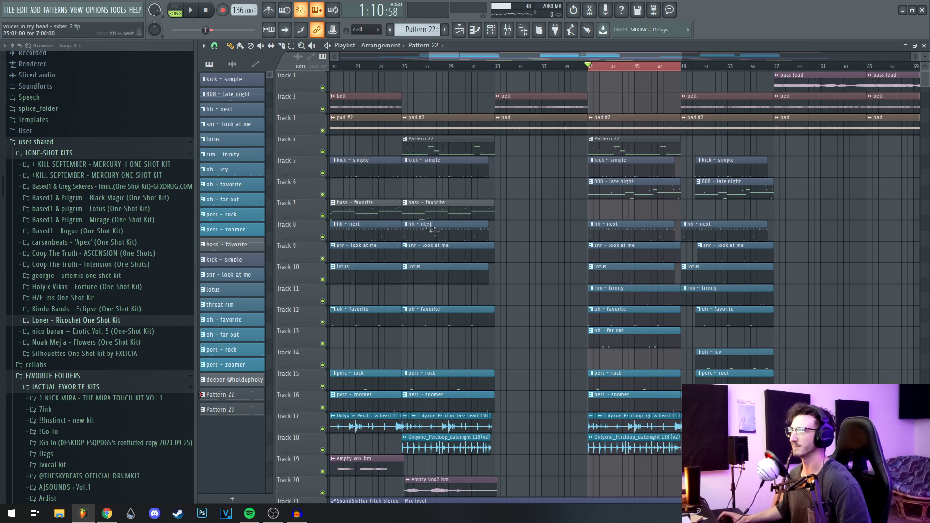
- Check the 808 ~ late night sampler and play it over bars 41 to 48 with only the drum and percussion tracks unmuted
{"action": "scroll", "coordinate": [577, 242], "scroll_direction": "right", "scroll_amount": 3}
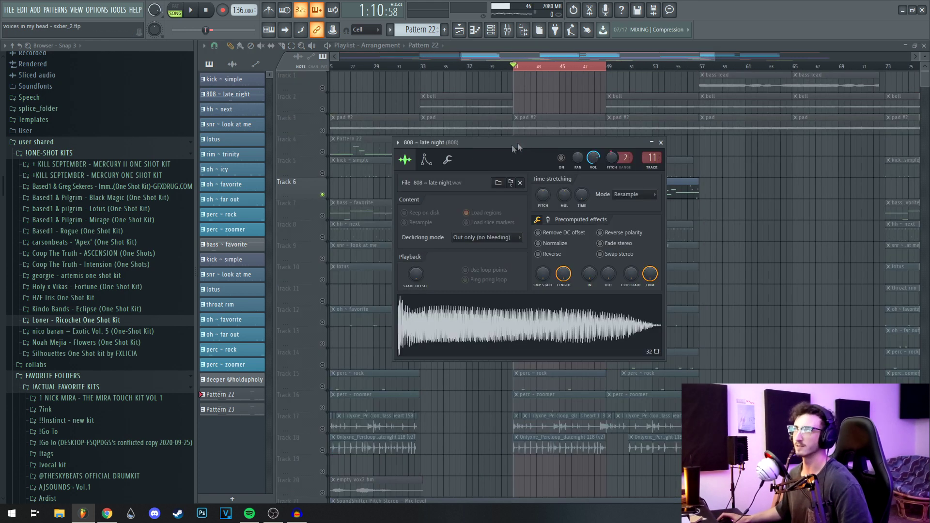
{"action": "left_click", "coordinate": [500, 323]}
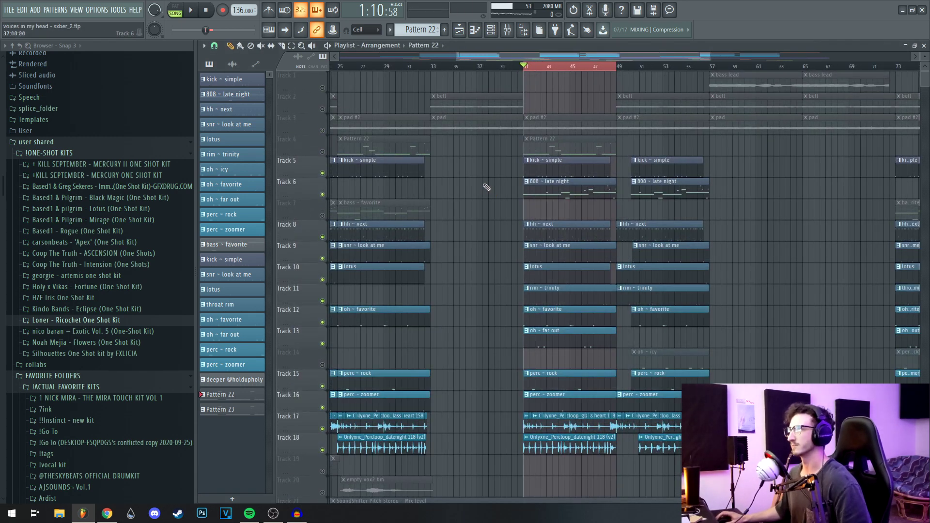
{"action": "key", "text": "space"}
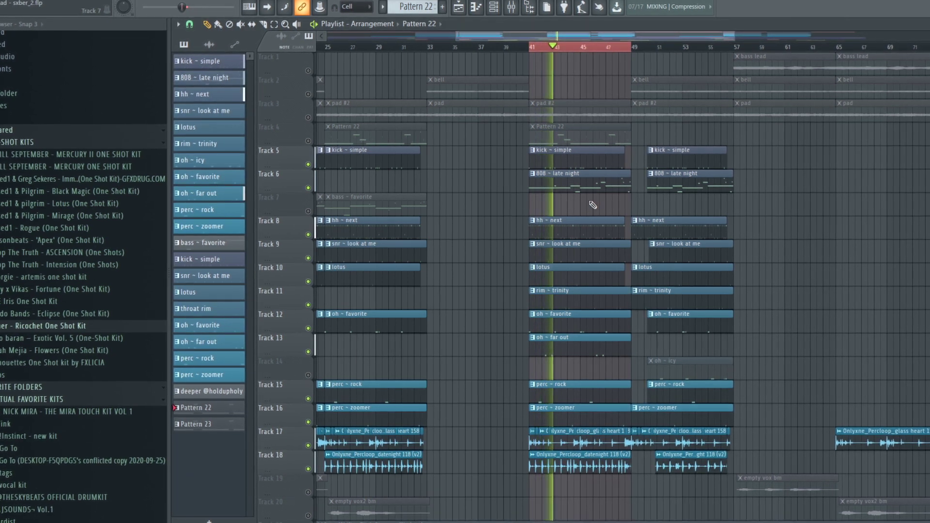
- Examine the full 808 ~ late night pattern in the piano roll during playback and while stopped
{"action": "double_click", "coordinate": [594, 189]}
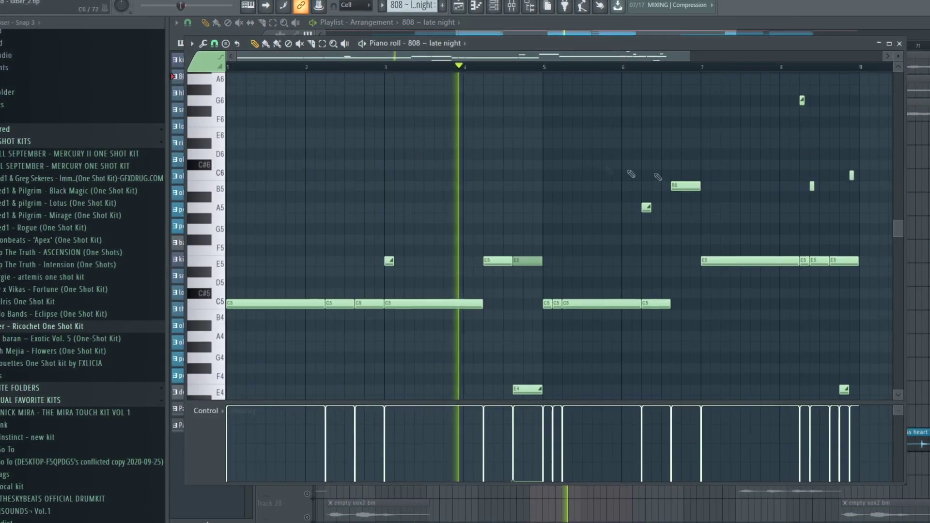
{"action": "scroll", "coordinate": [587, 195], "scroll_direction": "down", "scroll_amount": 2}
{"action": "scroll", "coordinate": [499, 203], "scroll_direction": "down", "scroll_amount": 1}
{"action": "scroll", "coordinate": [499, 184], "scroll_direction": "down", "scroll_amount": 2}
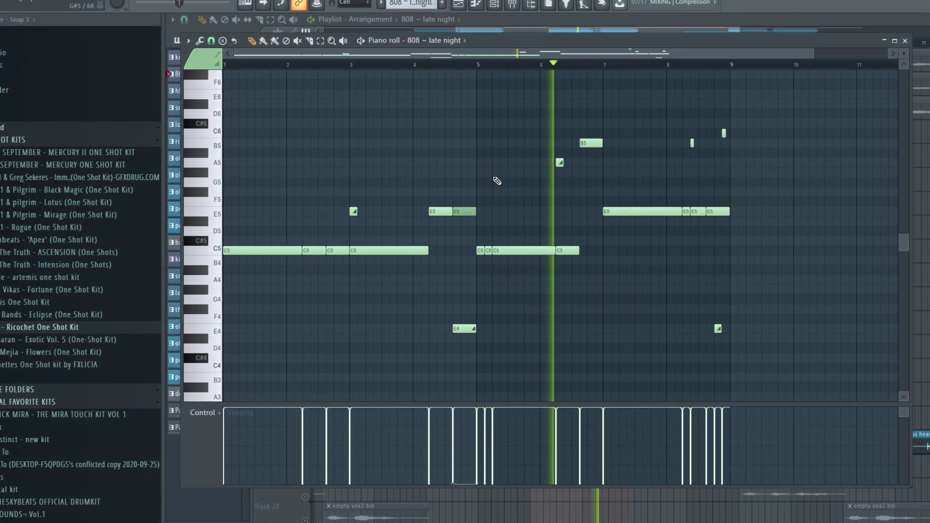
{"action": "scroll", "coordinate": [493, 194], "scroll_direction": "up", "scroll_amount": 2}
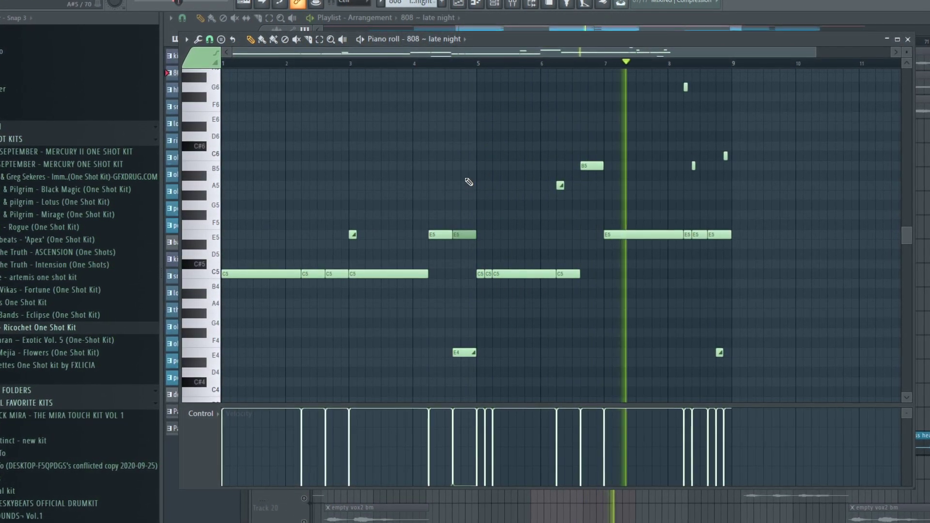
{"action": "scroll", "coordinate": [470, 184], "scroll_direction": "down", "scroll_amount": 1}
{"action": "scroll", "coordinate": [463, 188], "scroll_direction": "up", "scroll_amount": 3}
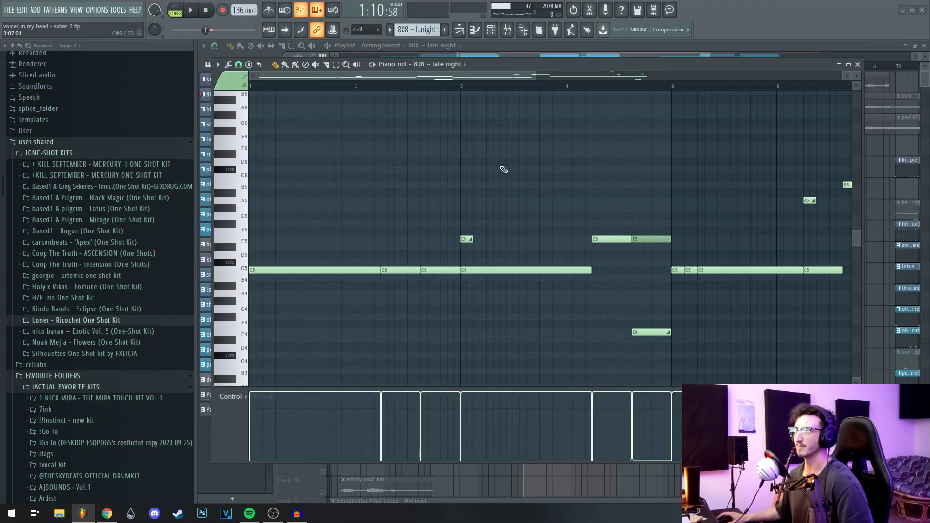
{"action": "scroll", "coordinate": [500, 181], "scroll_direction": "up", "scroll_amount": 2}
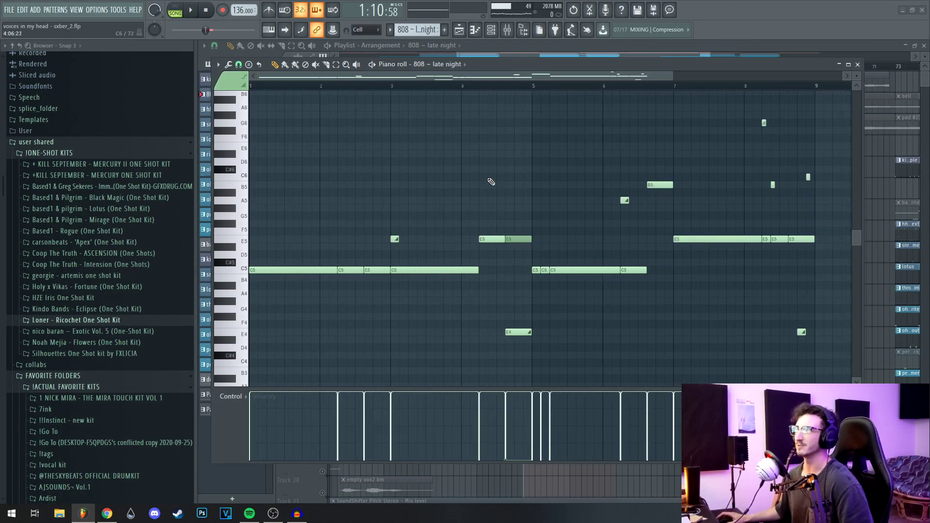
{"action": "scroll", "coordinate": [439, 156], "scroll_direction": "down", "scroll_amount": 1}
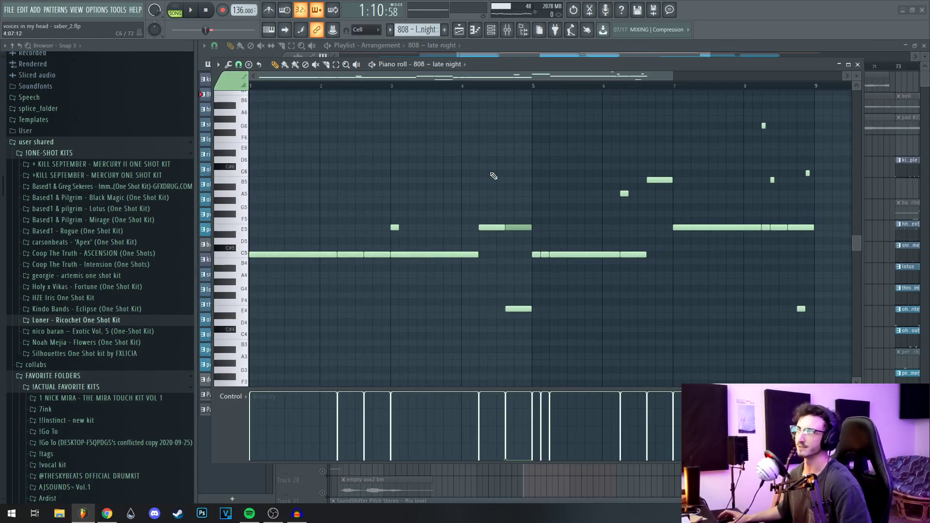
{"action": "scroll", "coordinate": [572, 303], "scroll_direction": "up", "scroll_amount": 2}
{"action": "scroll", "coordinate": [568, 288], "scroll_direction": "up", "scroll_amount": 1}
- Inspect the 808's stacked E5 and E4 slide notes just before bar 5 by selecting them, including the E5 velocity, and close the piano roll
{"action": "left_click_drag", "start_coordinate": [498, 180], "coordinate": [499, 354]}
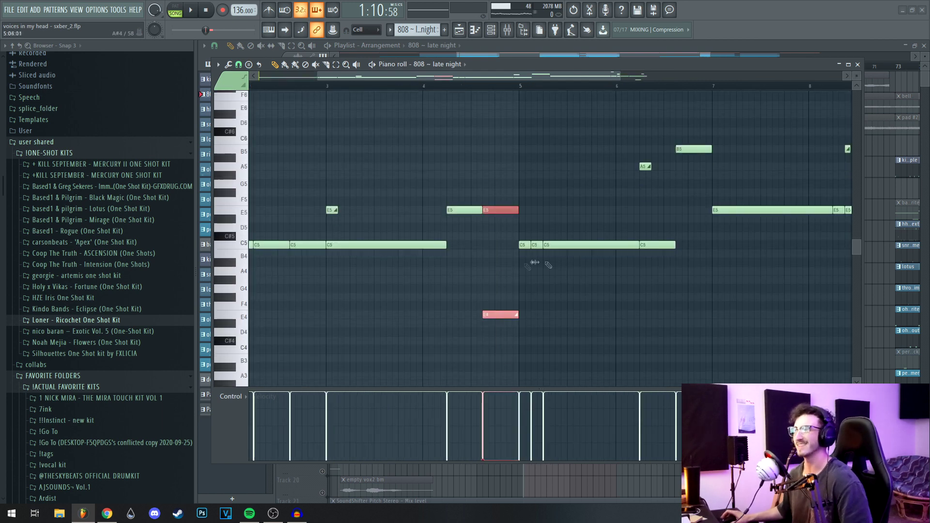
{"action": "scroll", "coordinate": [448, 277], "scroll_direction": "up", "scroll_amount": 2}
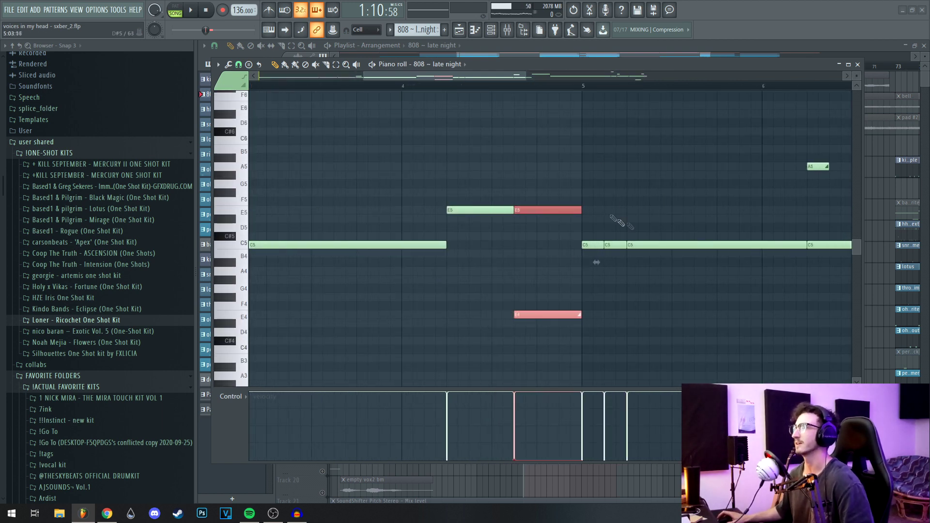
{"action": "left_click", "coordinate": [593, 149]}
{"action": "left_click_drag", "start_coordinate": [541, 144], "coordinate": [552, 224]}
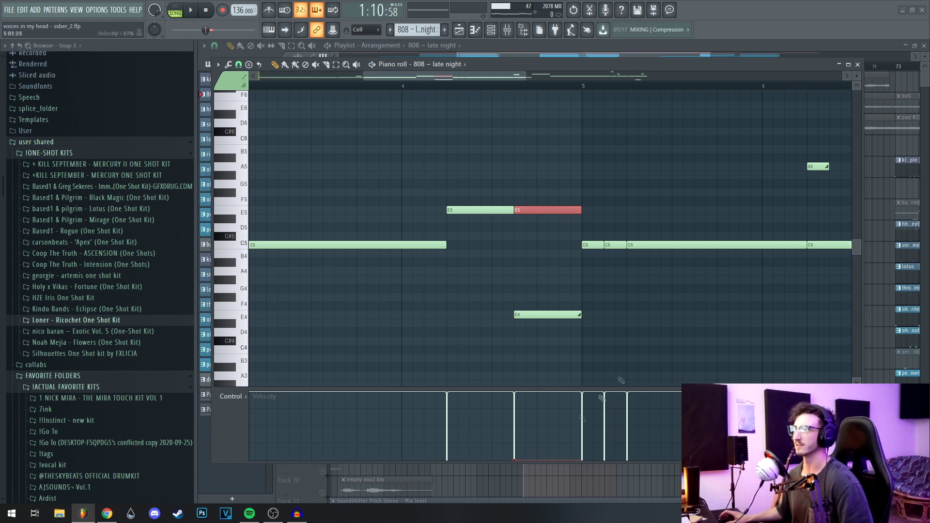
{"action": "left_click", "coordinate": [669, 331], "text": "ctrl"}
{"action": "left_click_drag", "start_coordinate": [546, 294], "coordinate": [541, 331]}
{"action": "left_click_drag", "start_coordinate": [526, 436], "coordinate": [516, 312]}
{"action": "left_click", "coordinate": [539, 285], "text": "ctrl"}
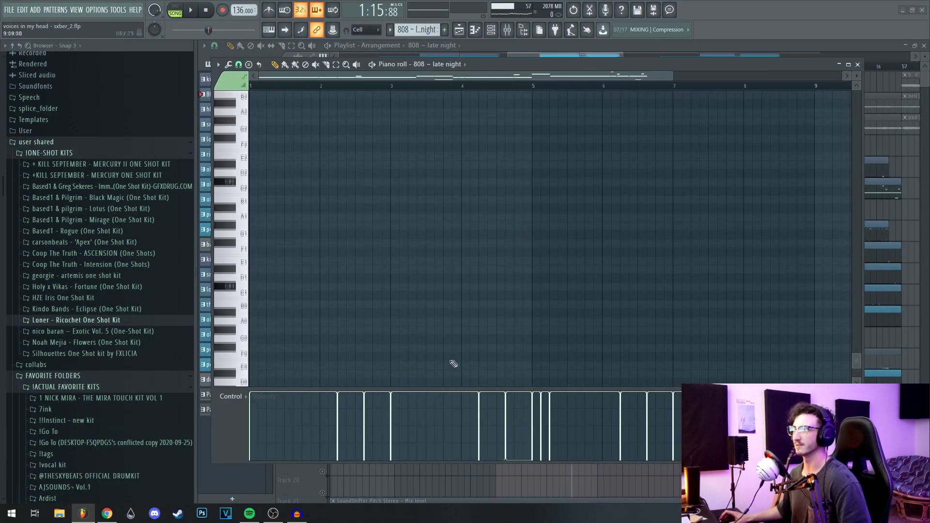
{"action": "scroll", "coordinate": [453, 364], "scroll_direction": "up", "scroll_amount": 3}
{"action": "left_click", "coordinate": [857, 65]}
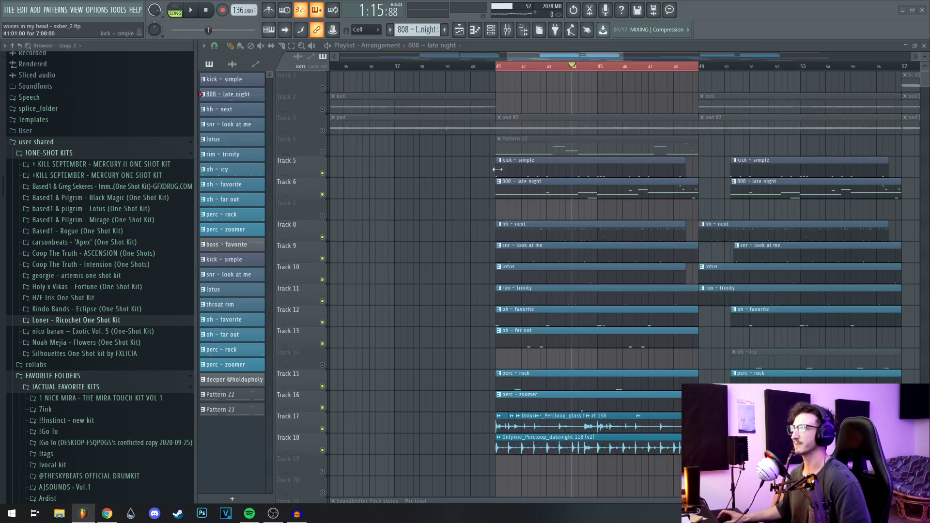
- Examine the oh ~ far out pattern's notes in the piano roll and its sampler's volume envelope, and return to the playlist
{"action": "left_click_drag", "start_coordinate": [465, 367], "coordinate": [416, 347]}
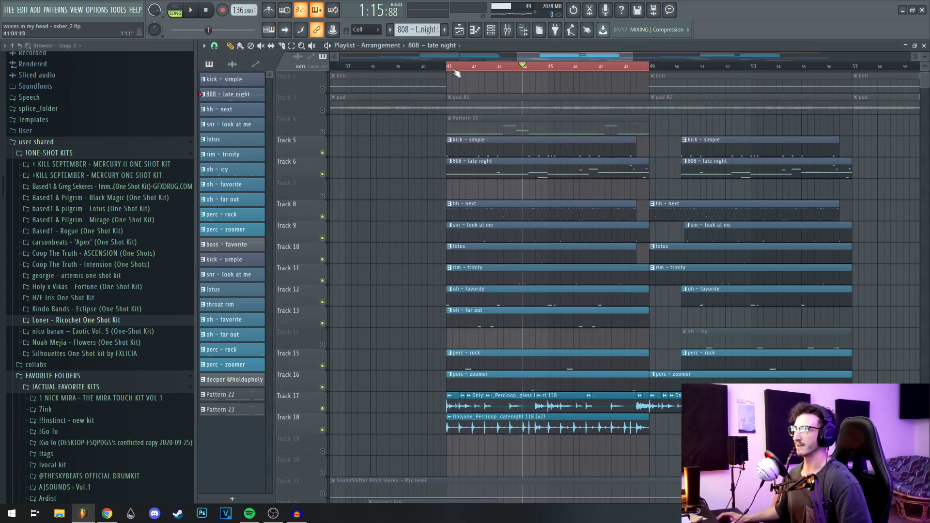
{"action": "double_click", "coordinate": [475, 326]}
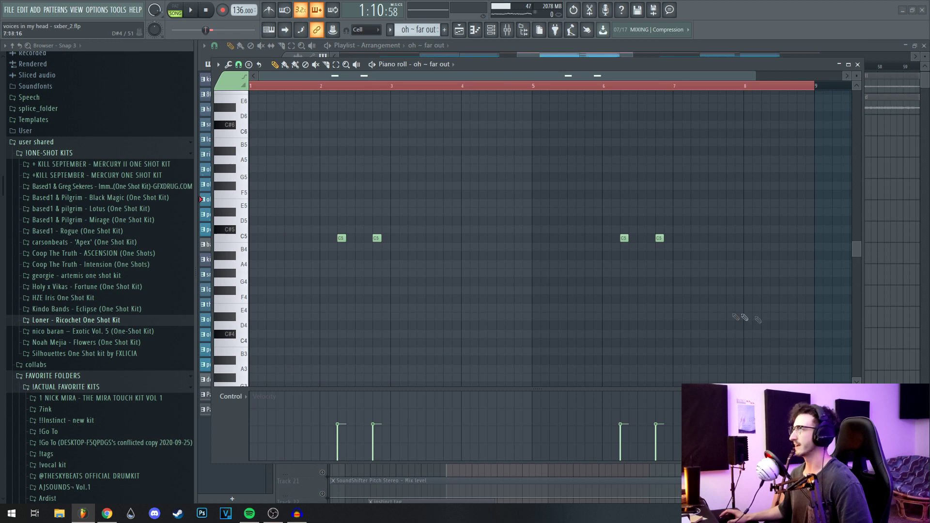
{"action": "key", "text": "space"}
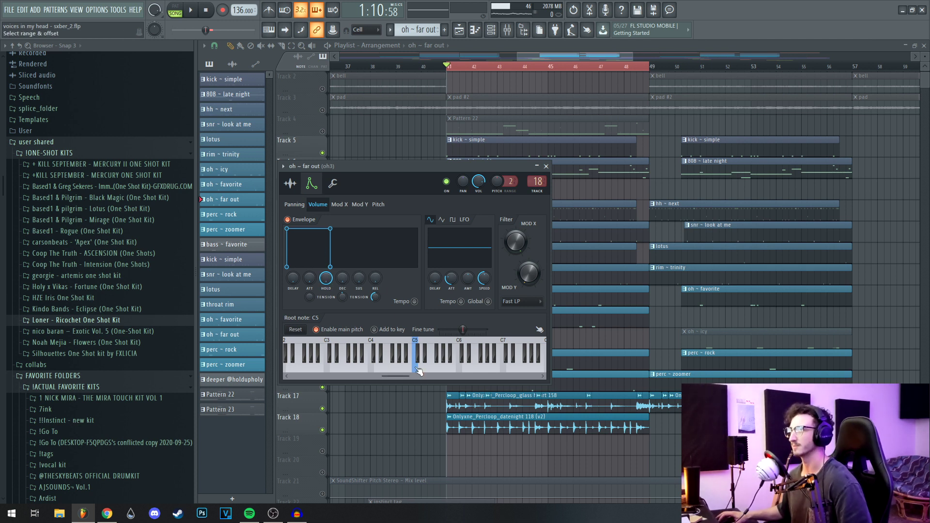
{"action": "key", "text": "Escape"}
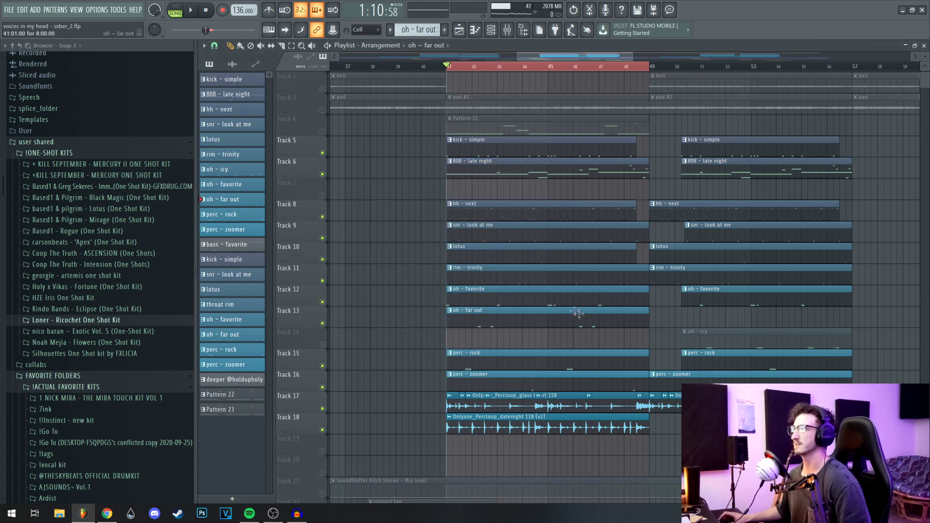
{"action": "double_click", "coordinate": [564, 321]}
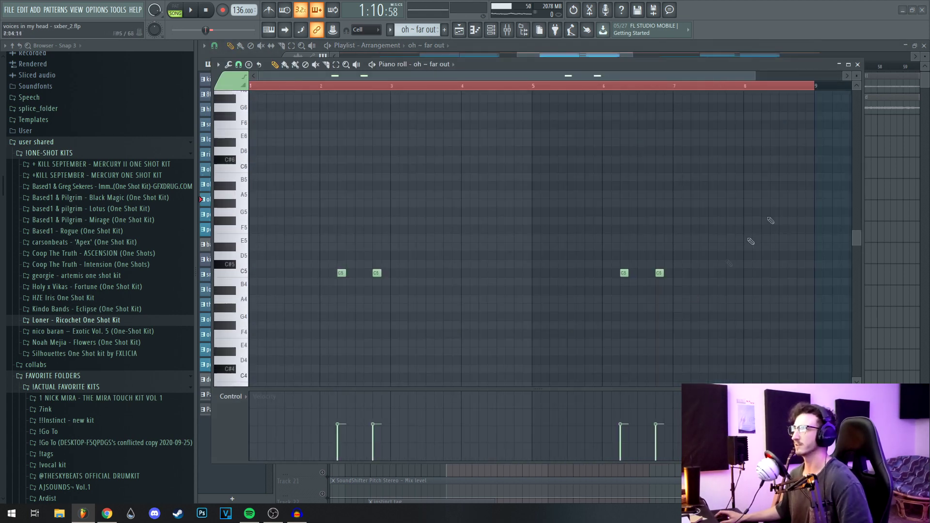
{"action": "left_click", "coordinate": [858, 65]}
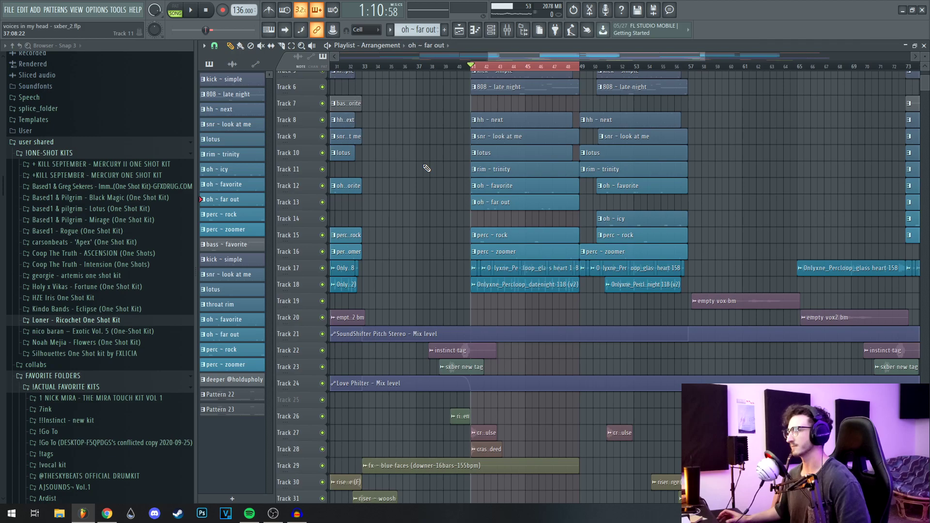
- Play bars 41 to 48 of the arrangement with the melody, vocal and drum tracks all unmuted
{"action": "scroll", "coordinate": [426, 168], "scroll_direction": "up", "scroll_amount": 4}
{"action": "key", "text": "space"}
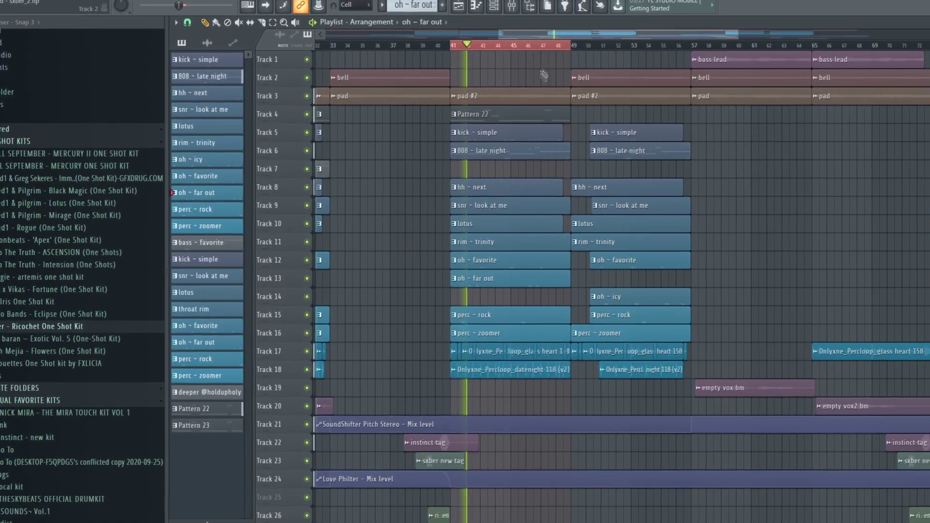
- Examine how the drum clips end and restart around bar 49, selecting the hh ~ next clip of bars 41 to 48
{"action": "scroll", "coordinate": [544, 75], "scroll_direction": "down", "scroll_amount": 5}
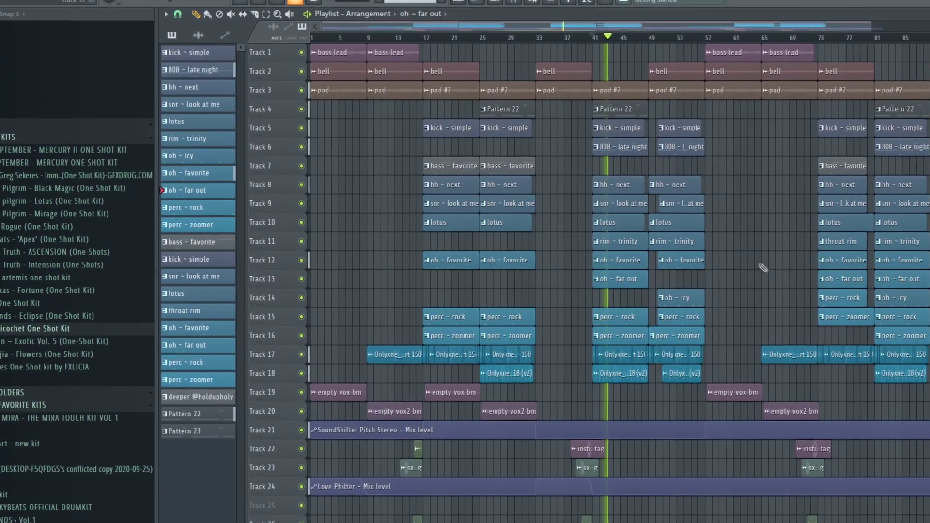
{"action": "scroll", "coordinate": [607, 267], "scroll_direction": "down", "scroll_amount": 3}
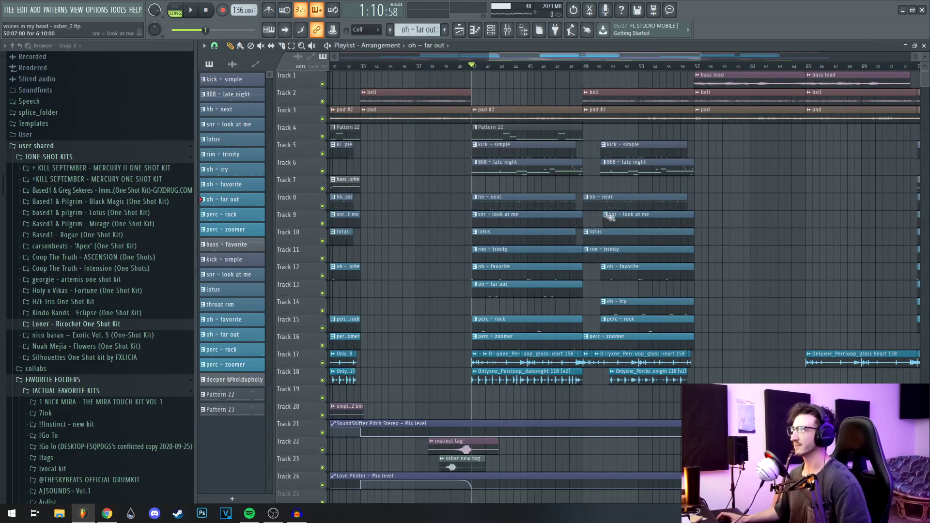
{"action": "scroll", "coordinate": [554, 220], "scroll_direction": "up", "scroll_amount": 3}
{"action": "scroll", "coordinate": [600, 221], "scroll_direction": "up", "scroll_amount": 2}
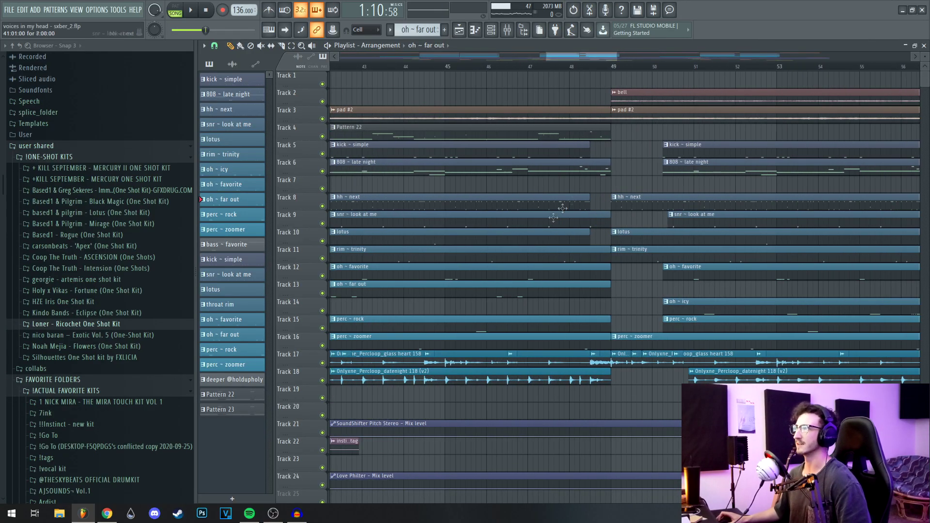
{"action": "left_click", "coordinate": [583, 199]}
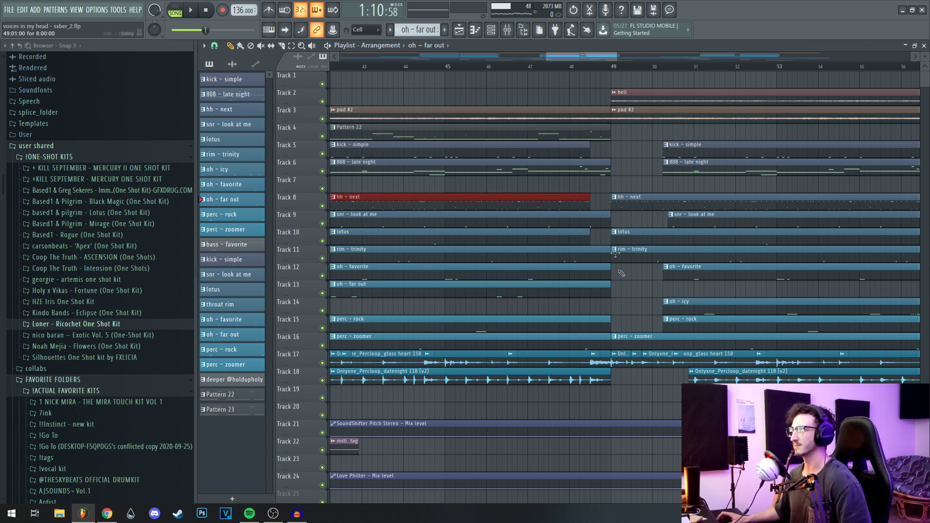
{"action": "scroll", "coordinate": [727, 286], "scroll_direction": "down", "scroll_amount": 5}
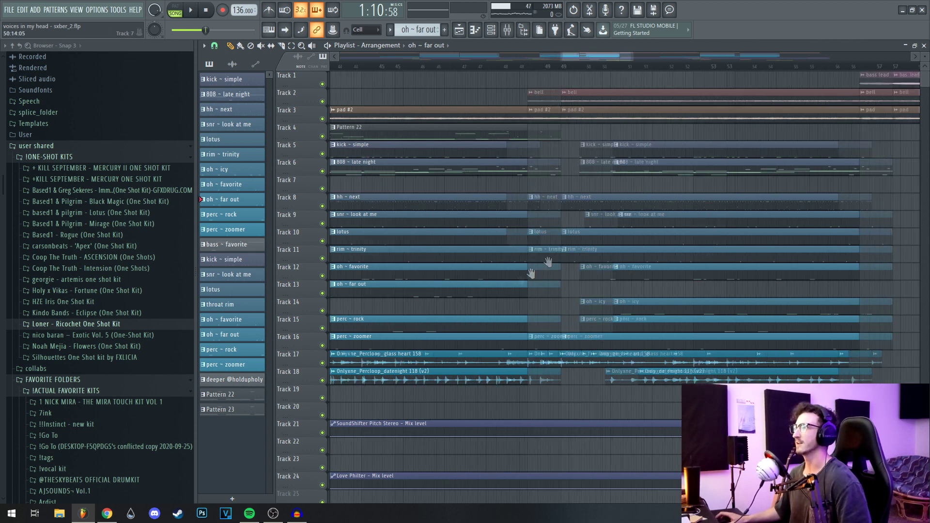
- Play the arrangement's section starting at bar 49
{"action": "scroll", "coordinate": [597, 236], "scroll_direction": "right", "scroll_amount": 2}
{"action": "left_click_drag", "start_coordinate": [722, 125], "coordinate": [601, 412]}
{"action": "scroll", "coordinate": [662, 260], "scroll_direction": "up", "scroll_amount": 3}
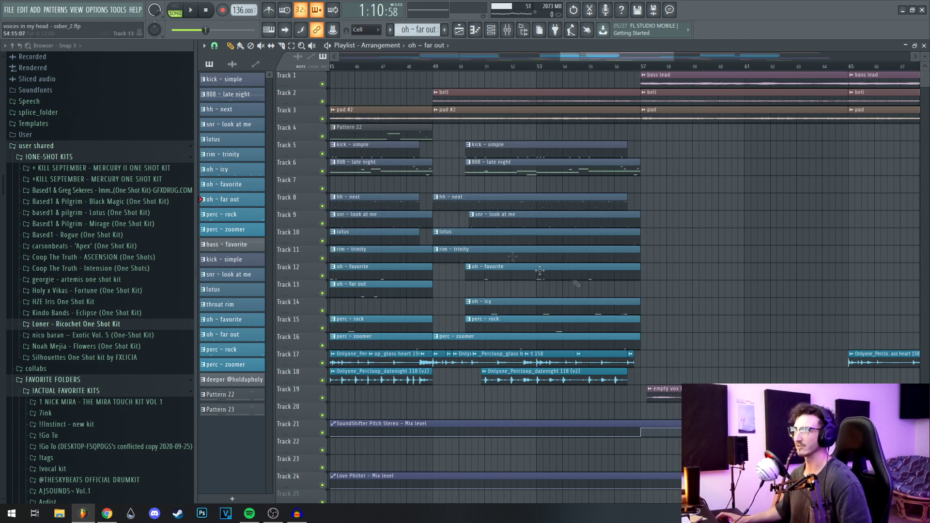
{"action": "left_click", "coordinate": [436, 71]}
{"action": "scroll", "coordinate": [540, 141], "scroll_direction": "left", "scroll_amount": 1}
{"action": "key", "text": "space"}
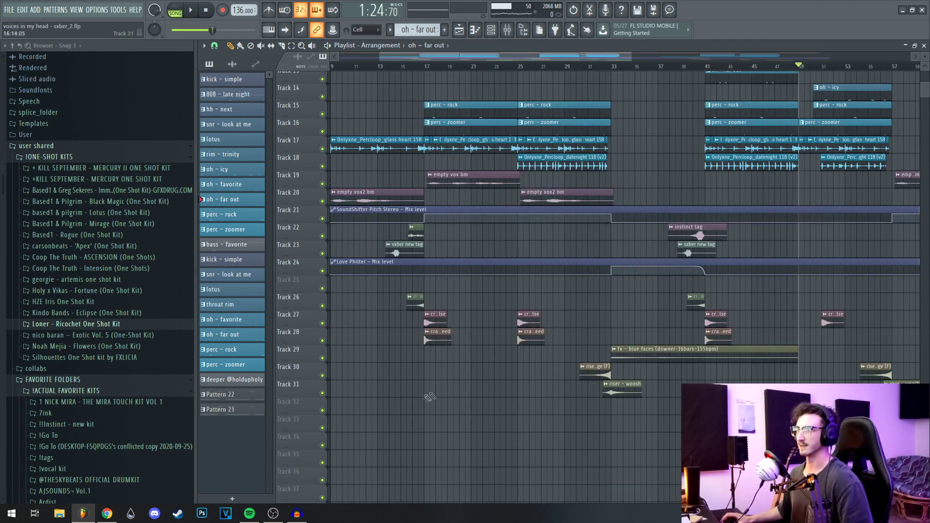
- Find the crash clips at bar 17 in the playlist and show the crash samples of the Instinct ∞ Duality kit in the browser
{"action": "scroll", "coordinate": [432, 396], "scroll_direction": "up", "scroll_amount": 3}
{"action": "left_click_drag", "start_coordinate": [467, 387], "coordinate": [609, 410]}
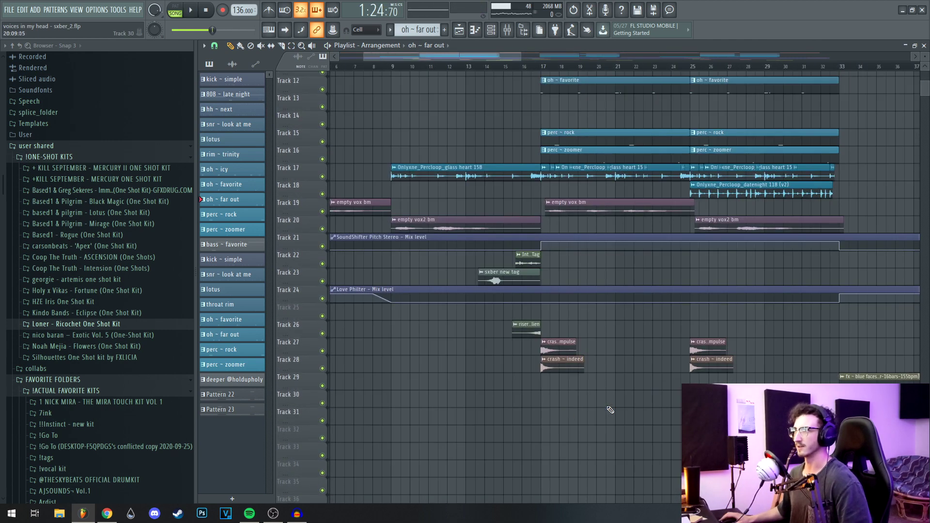
{"action": "scroll", "coordinate": [609, 407], "scroll_direction": "up", "scroll_amount": 3}
{"action": "scroll", "coordinate": [70, 346], "scroll_direction": "down", "scroll_amount": 15}
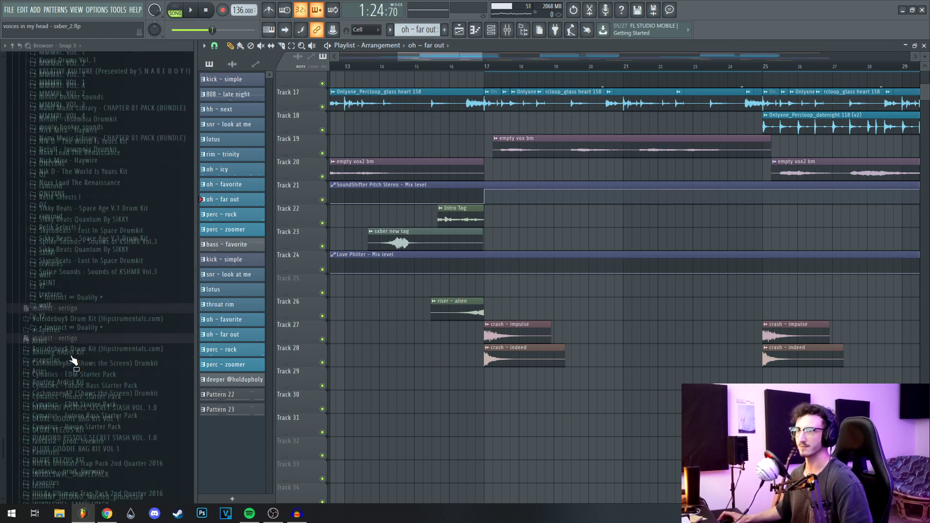
{"action": "left_click", "coordinate": [75, 358]}
- Inspect the sample settings of the crash – indeed and crash – impulse clips at bar 17, closing each window
{"action": "double_click", "coordinate": [514, 356]}
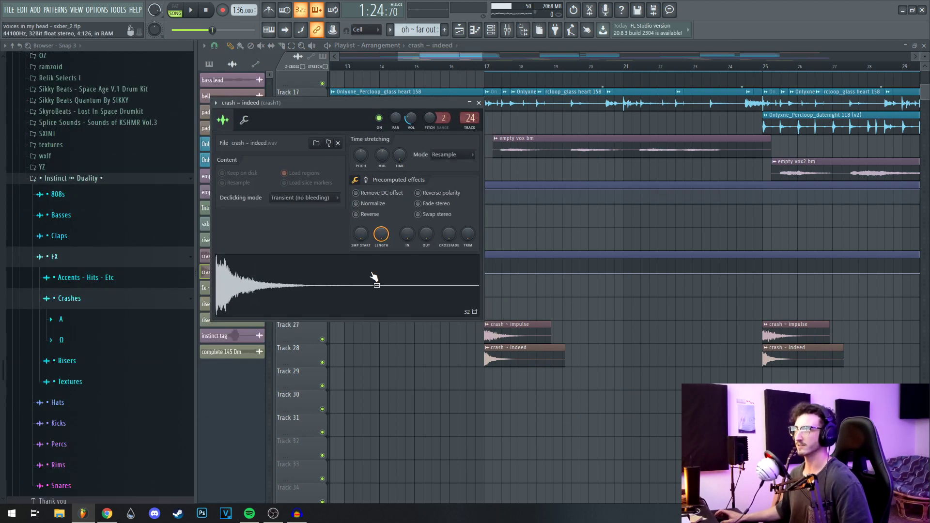
{"action": "left_click", "coordinate": [479, 103]}
{"action": "double_click", "coordinate": [521, 336]}
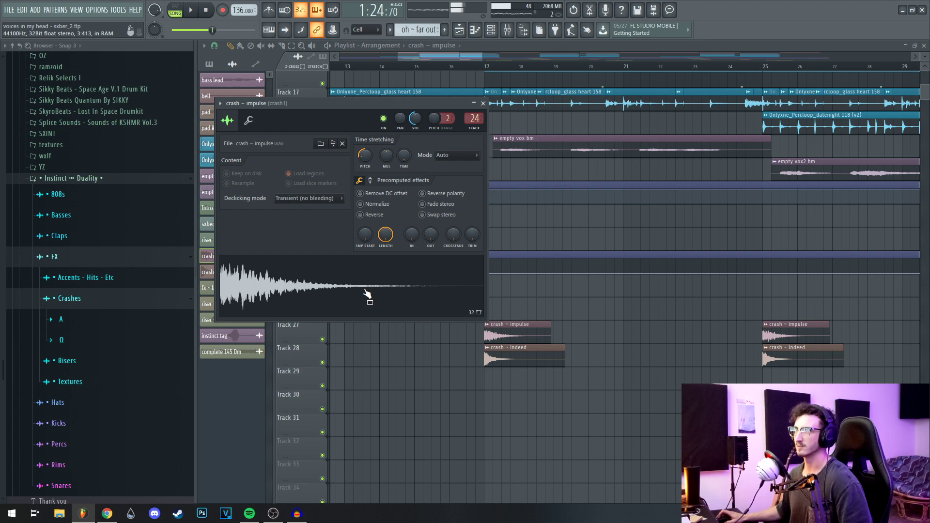
{"action": "left_click", "coordinate": [484, 103]}
- Inspect the sample settings of the riser – alien clip before bar 17 and the fx – blue faces downer at bar 33
{"action": "scroll", "coordinate": [485, 193], "scroll_direction": "up", "scroll_amount": 2}
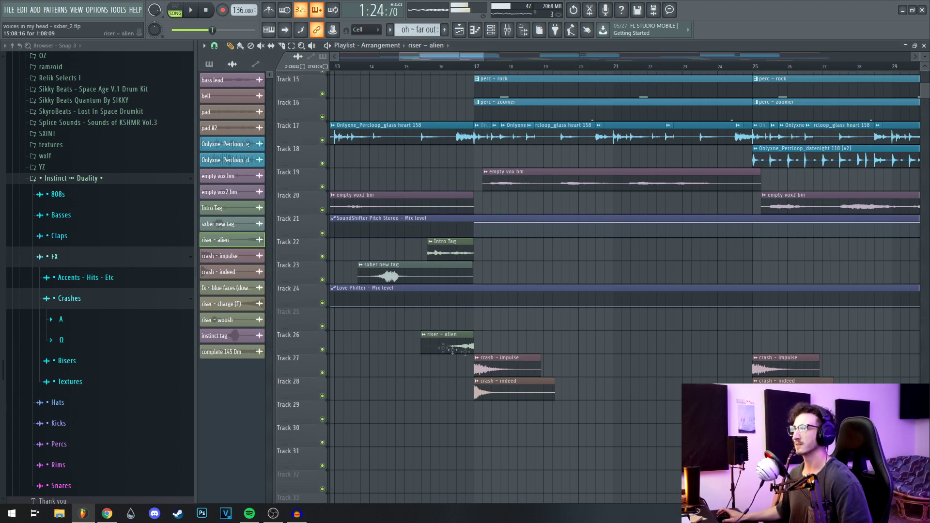
{"action": "double_click", "coordinate": [440, 345]}
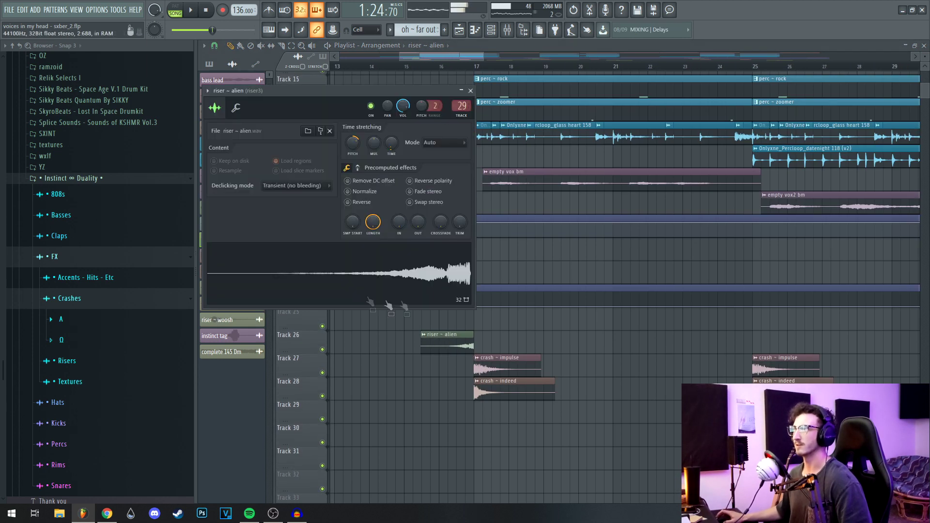
{"action": "left_click", "coordinate": [472, 92]}
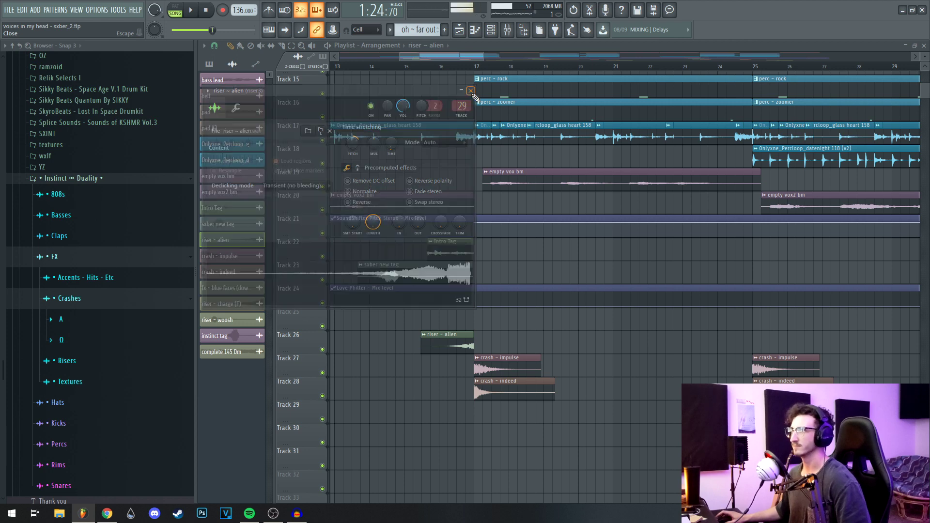
{"action": "scroll", "coordinate": [635, 295], "scroll_direction": "down", "scroll_amount": 4}
{"action": "left_click_drag", "start_coordinate": [645, 301], "coordinate": [334, 272]}
{"action": "double_click", "coordinate": [511, 378]}
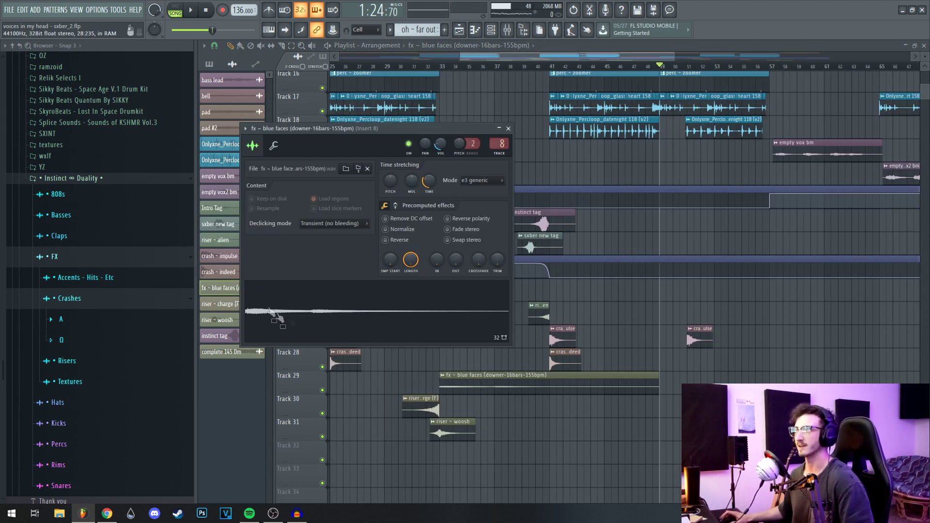
{"action": "left_click", "coordinate": [510, 129]}
- Reset playback to the song start and select the empty vox and empty vox2 clips in bars 1 to 32
{"action": "scroll", "coordinate": [556, 337], "scroll_direction": "down", "scroll_amount": 5}
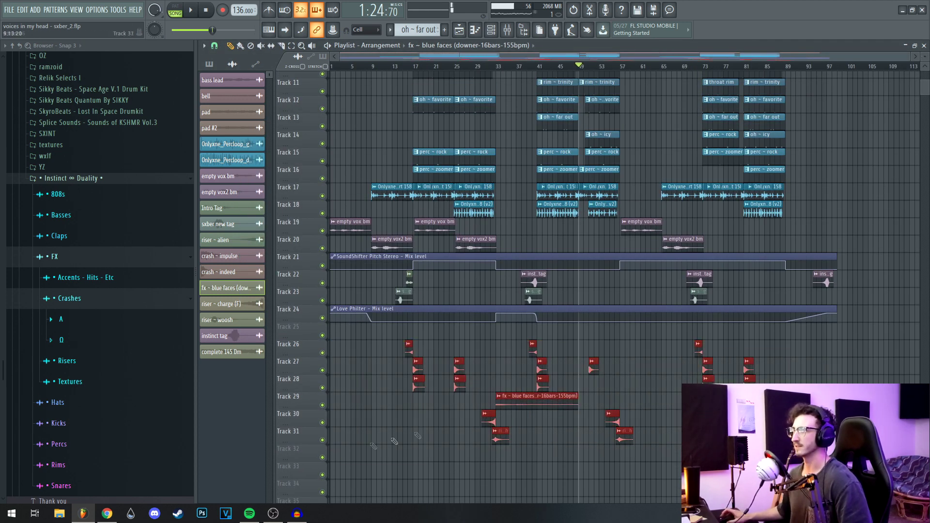
{"action": "left_click", "coordinate": [205, 10]}
{"action": "scroll", "coordinate": [544, 203], "scroll_direction": "up", "scroll_amount": 5}
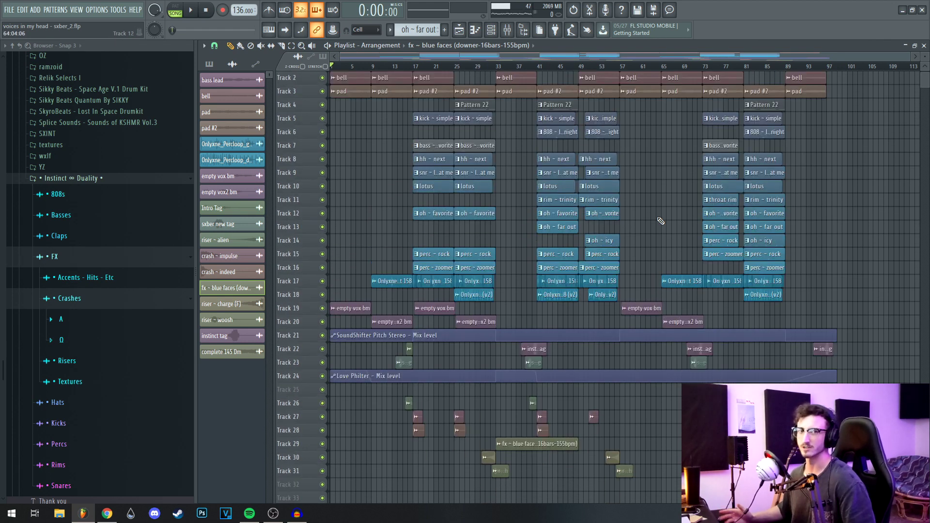
{"action": "scroll", "coordinate": [688, 193], "scroll_direction": "down", "scroll_amount": 2}
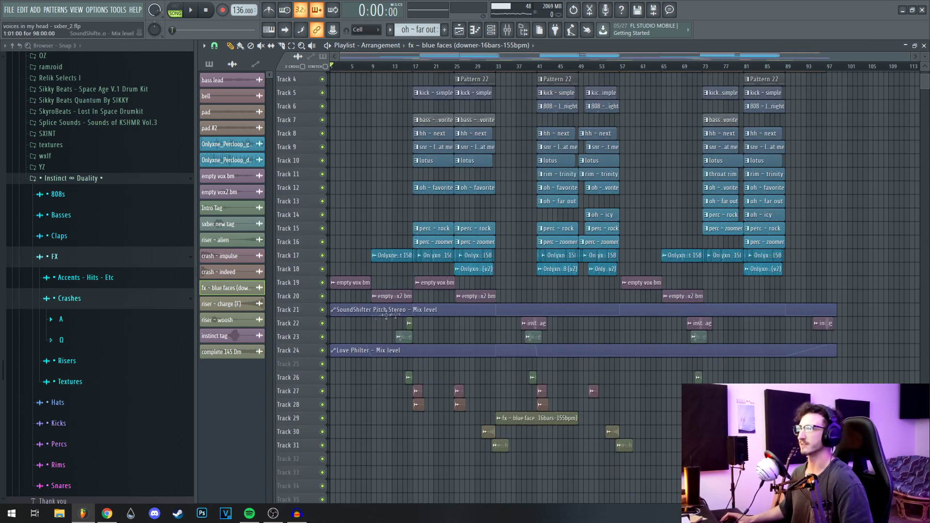
{"action": "left_click_drag", "start_coordinate": [503, 288], "coordinate": [324, 300]}
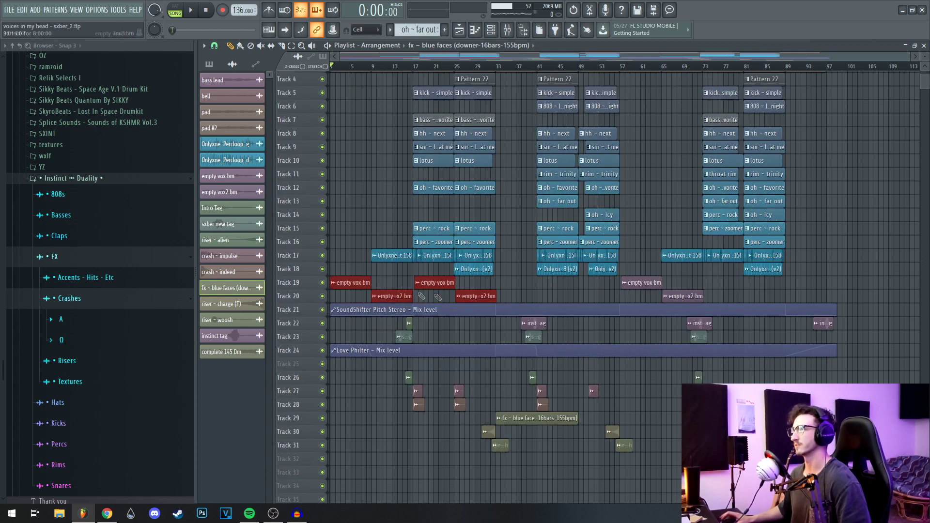
- Show the bus channel in the mixer from the Love Philter automation clip, and play the intro with the mixer below the playlist
{"action": "left_click", "coordinate": [359, 350]}
{"action": "key", "text": "F9"}
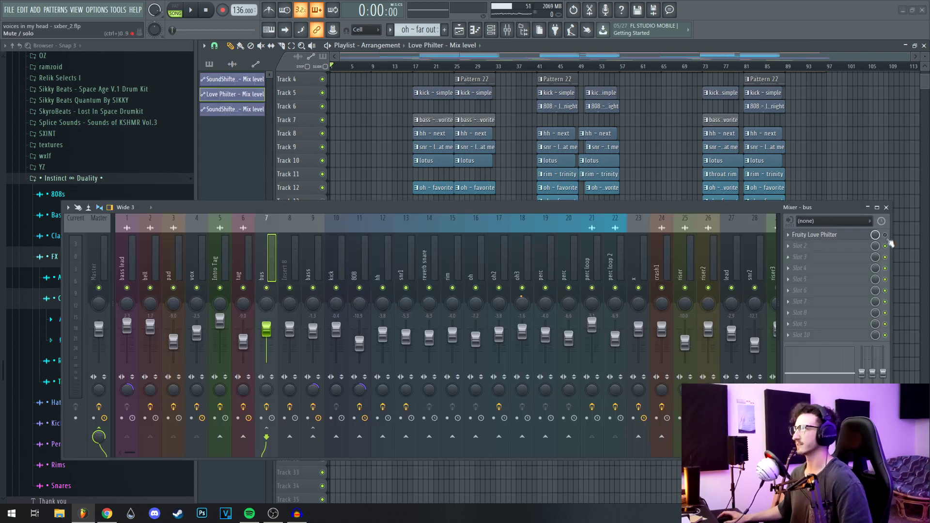
{"action": "left_click_drag", "start_coordinate": [693, 213], "coordinate": [586, 450]}
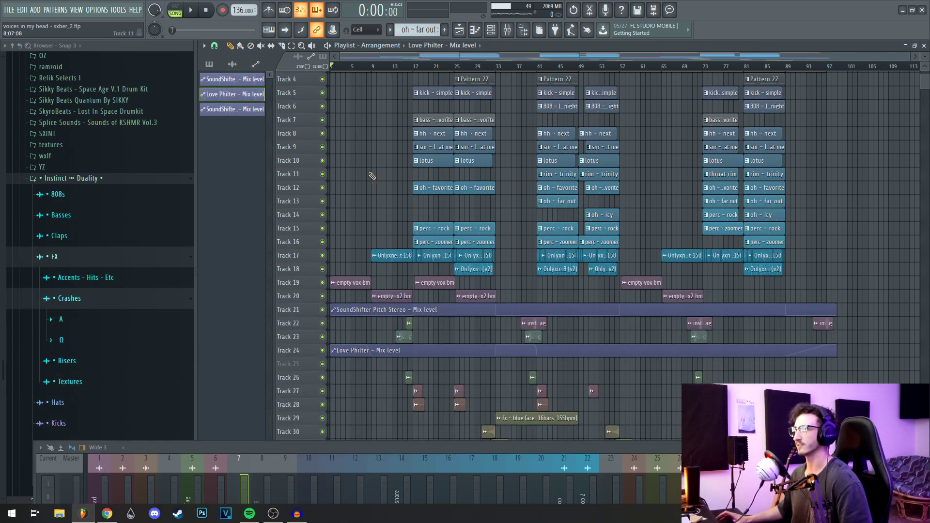
{"action": "key", "text": "space"}
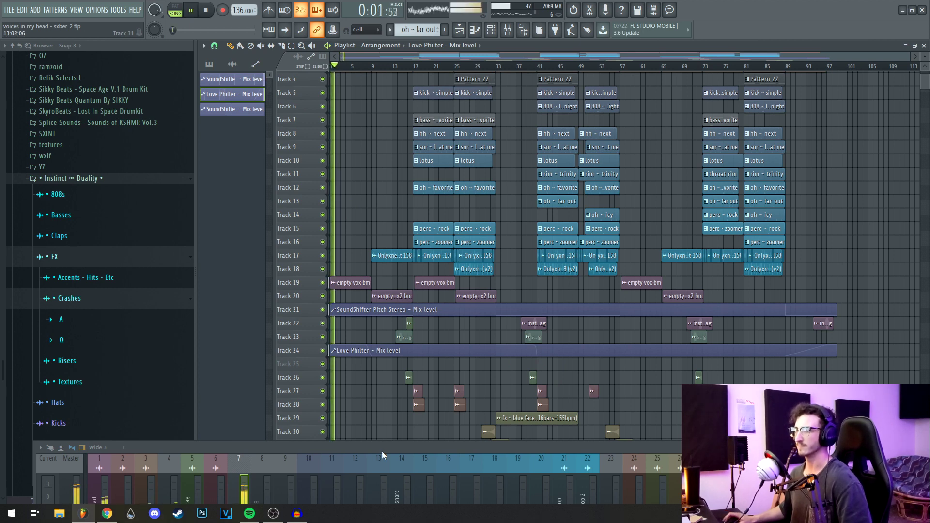
{"action": "left_click_drag", "start_coordinate": [382, 452], "coordinate": [349, 413]}
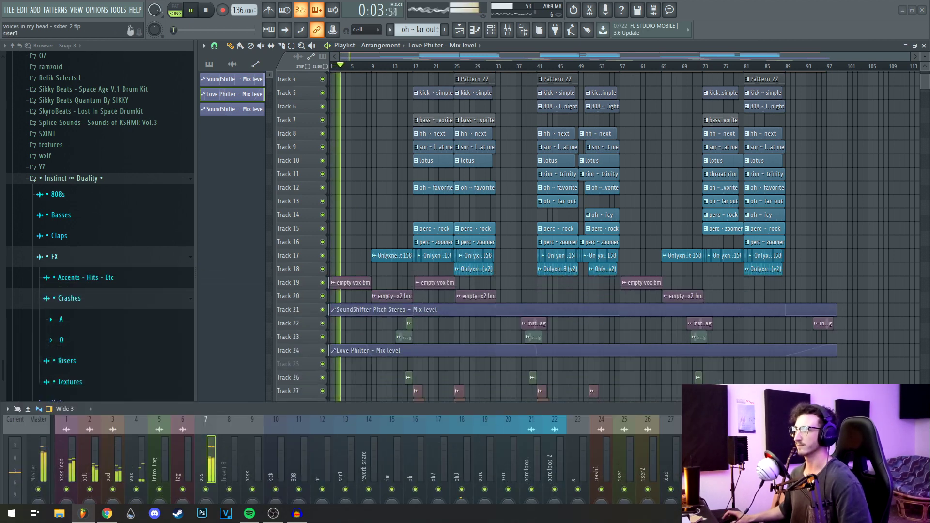
{"action": "key", "text": "space"}
- Open Fruity Love Philter on the bus channel and choose the Simple triangle lowpass LFO preset
{"action": "left_click", "coordinate": [753, 439]}
{"action": "left_click", "coordinate": [501, 90]}
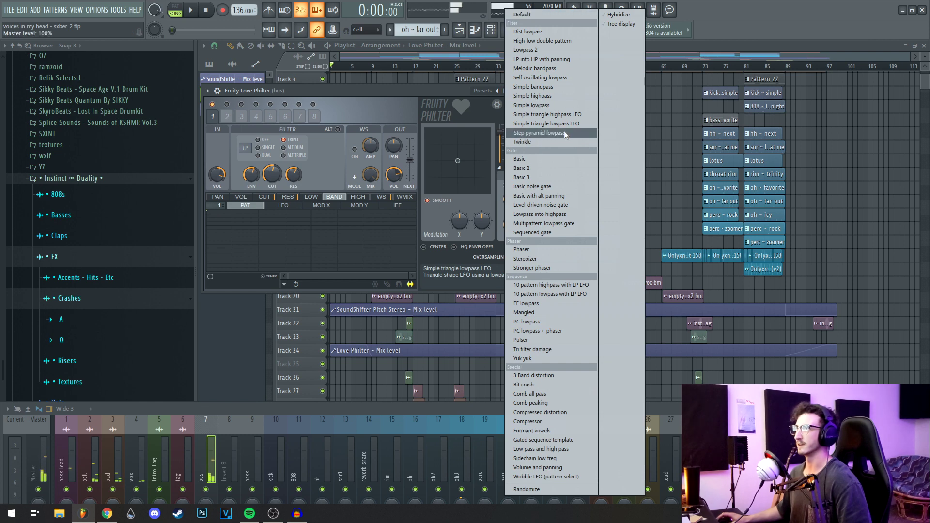
{"action": "left_click", "coordinate": [584, 124]}
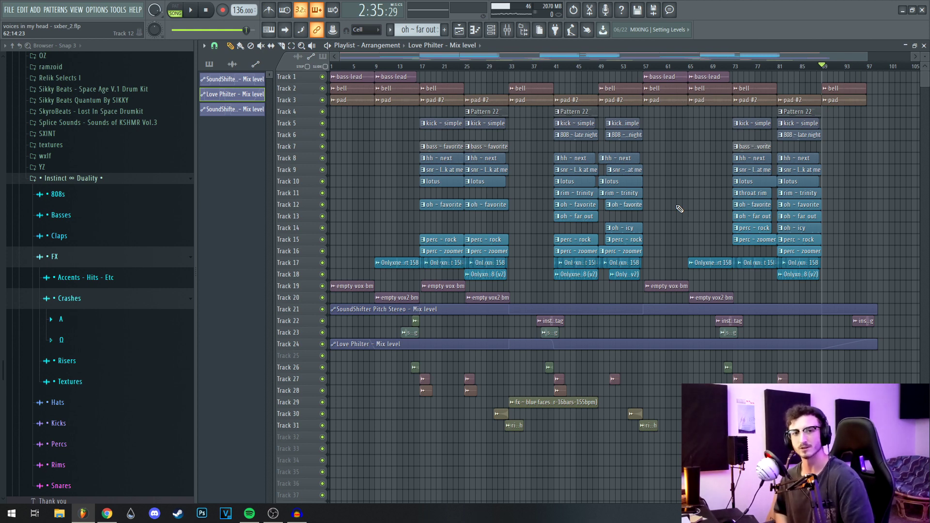
{"action": "scroll", "coordinate": [97, 254], "scroll_direction": "up", "scroll_amount": 10}
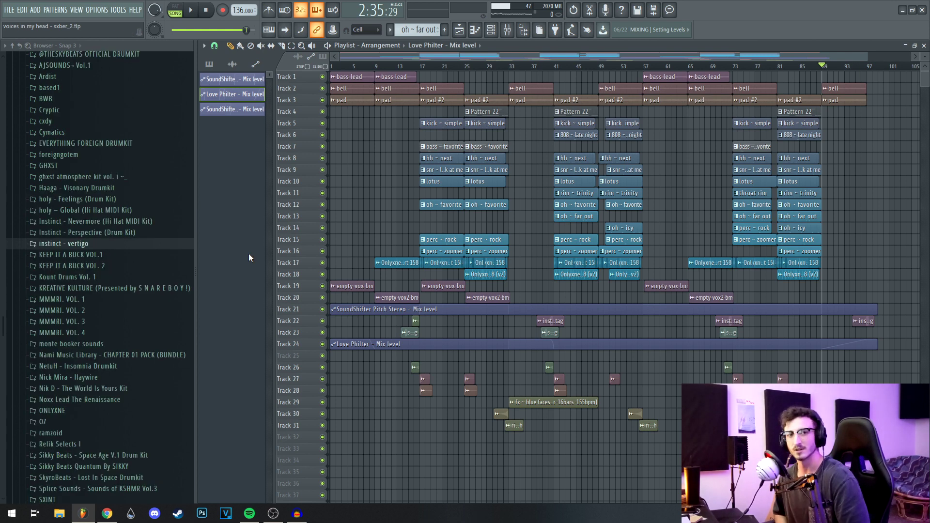